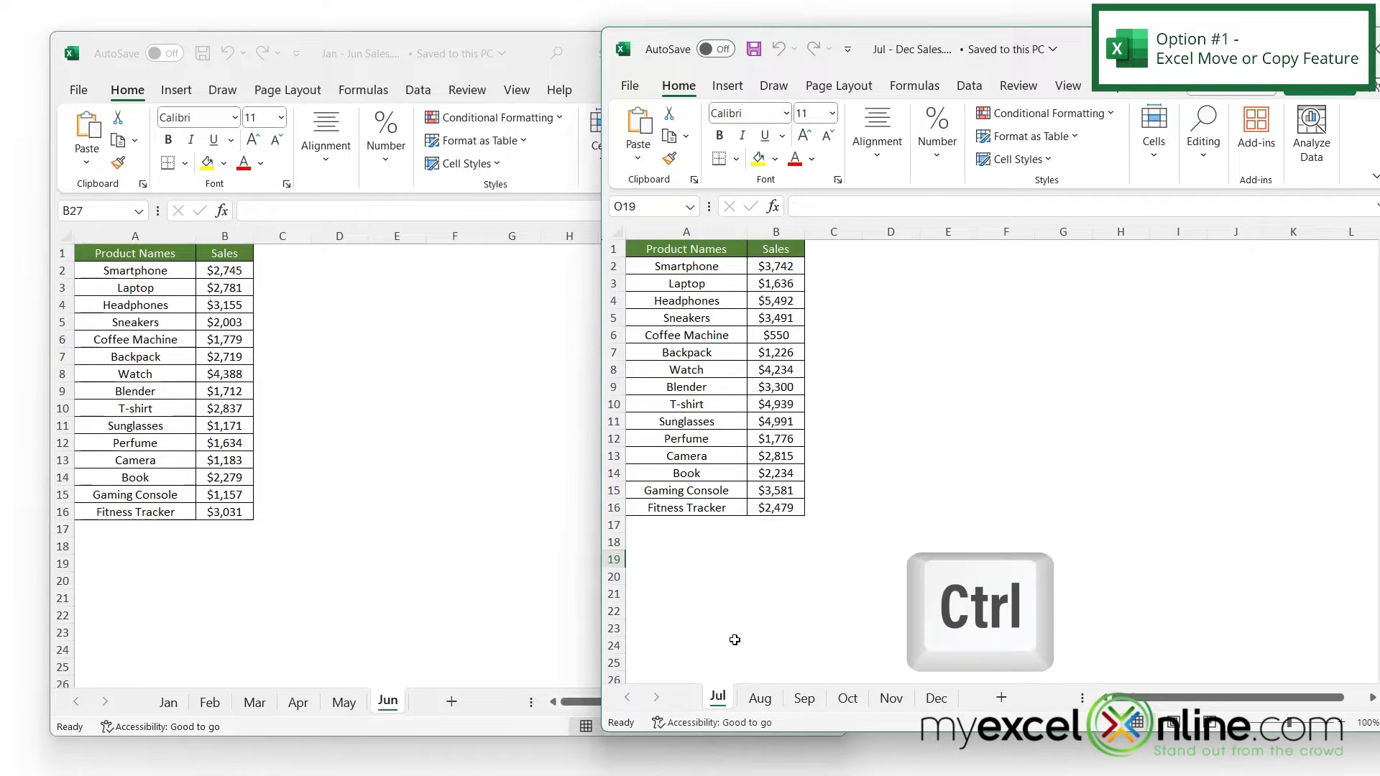
# Group the Jul–Dec sheets and move them to the end of Jan - Jun Sales.xlsx.
pyautogui.rightClick(718, 699)
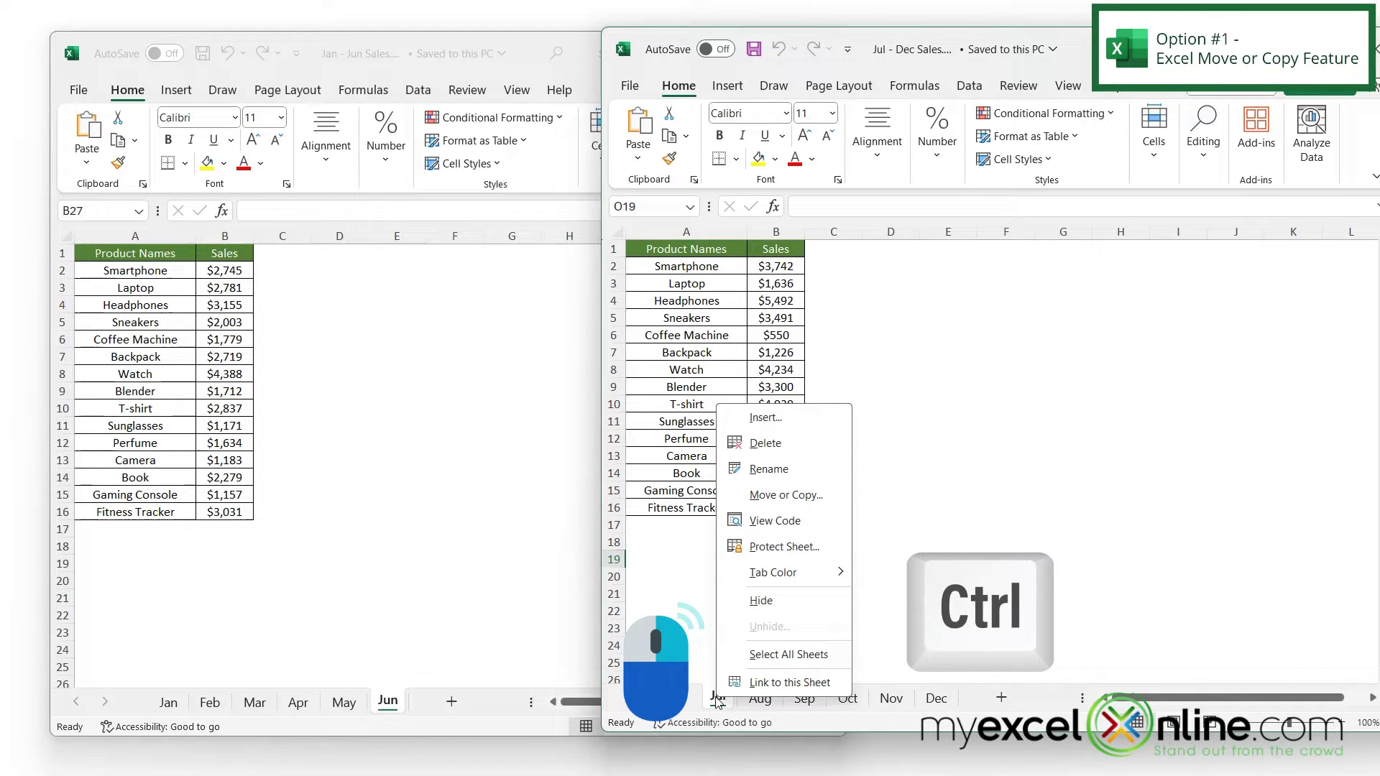
pyautogui.click(758, 663)
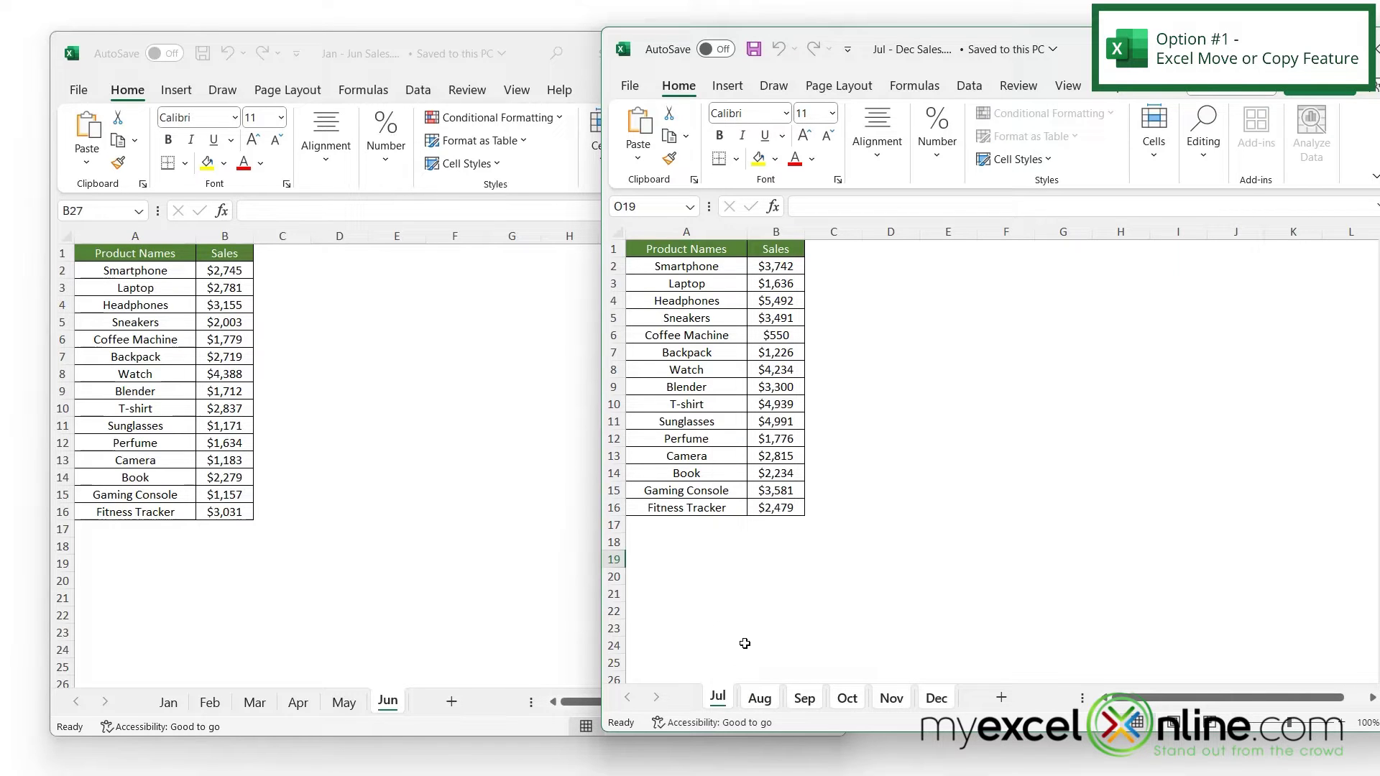
pyautogui.rightClick(718, 699)
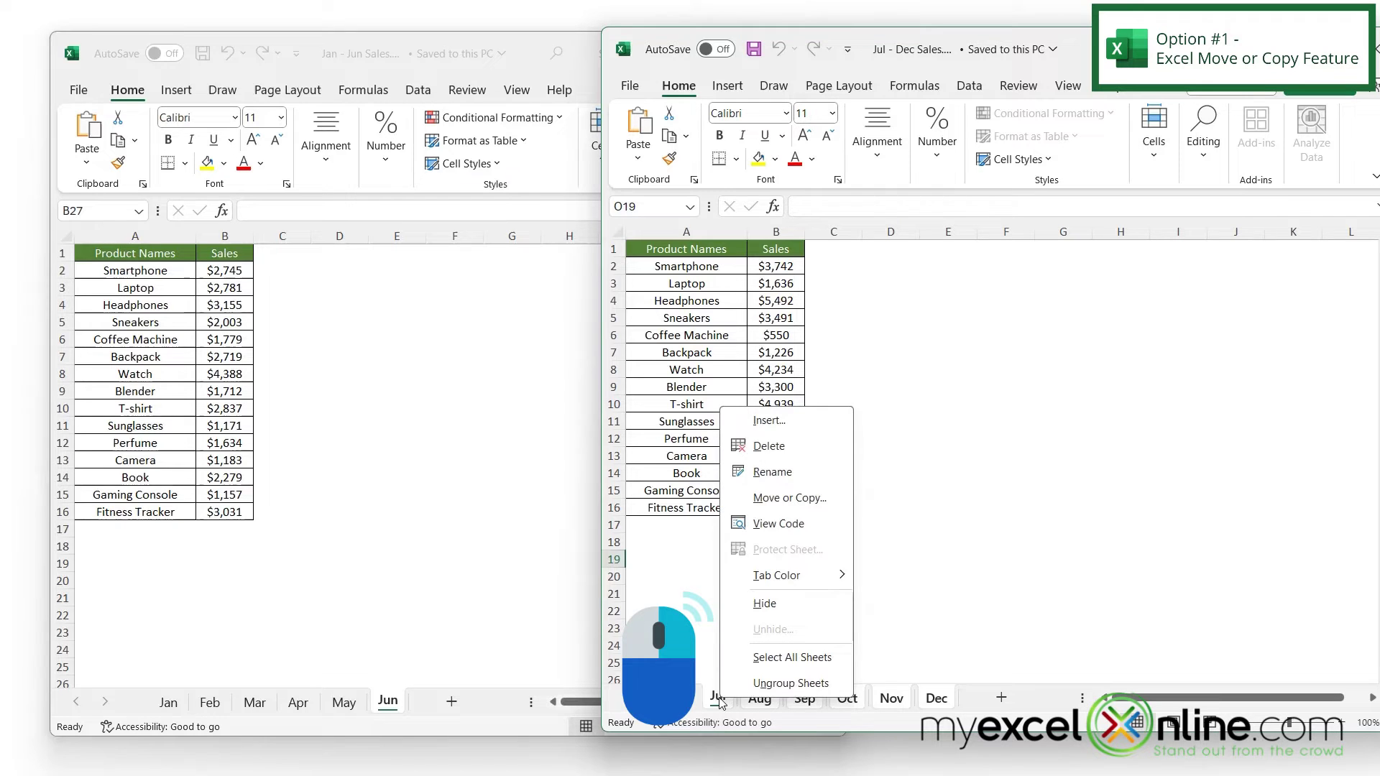
pyautogui.click(766, 499)
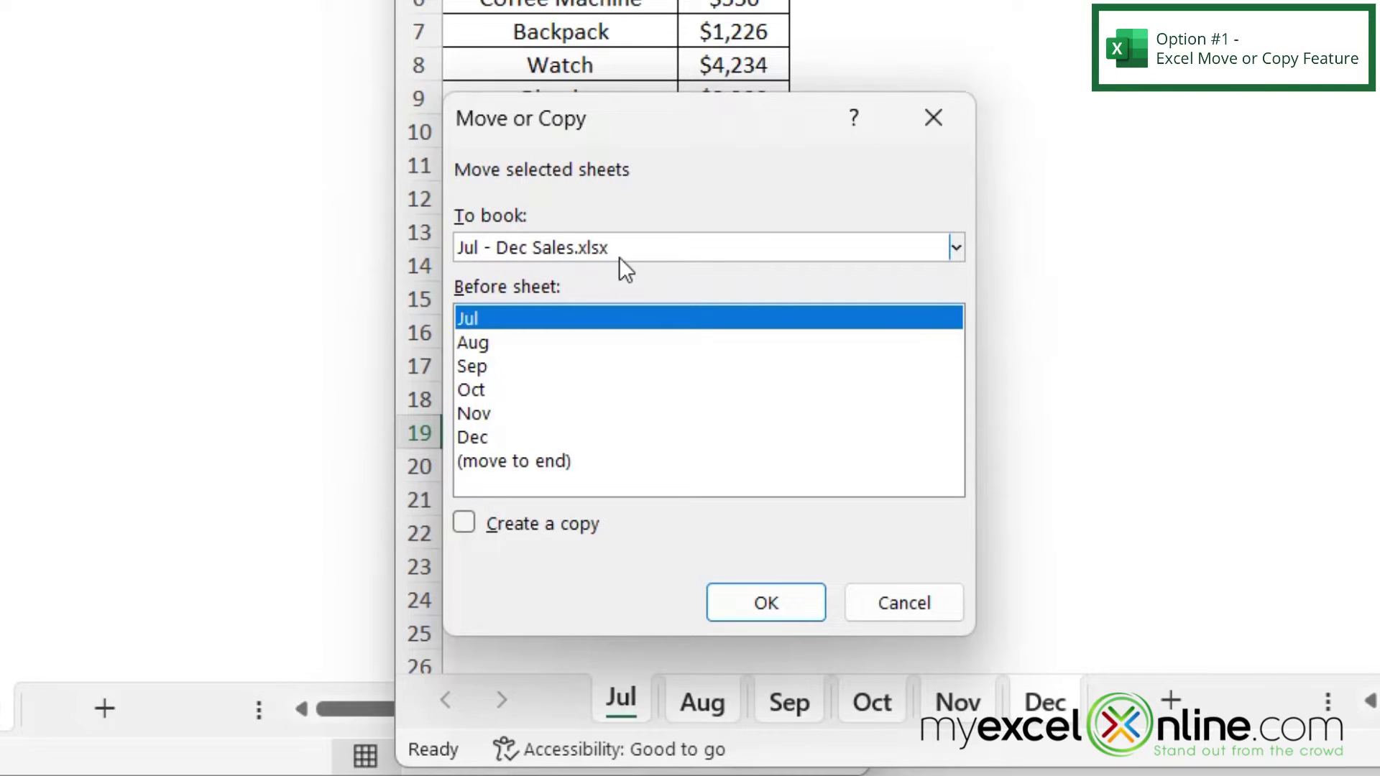
pyautogui.click(957, 252)
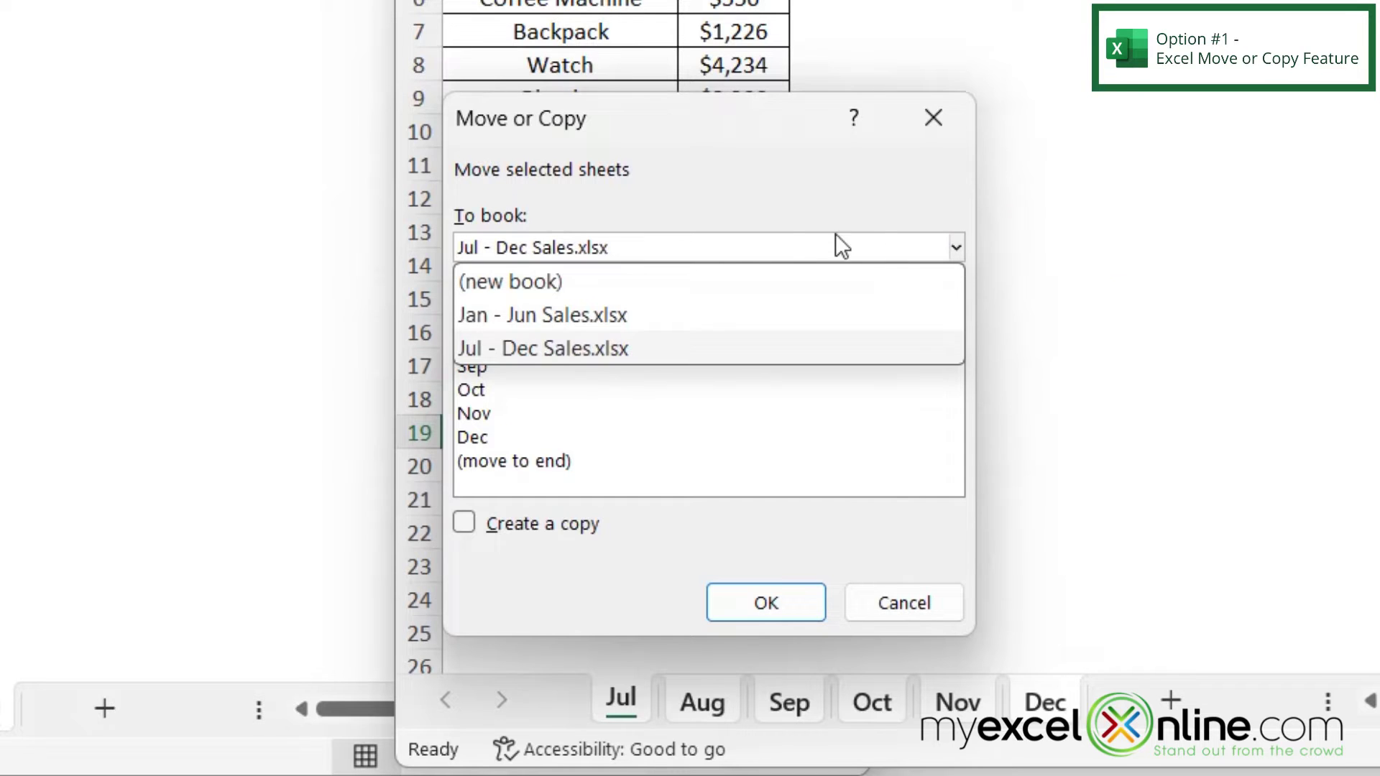
pyautogui.click(515, 318)
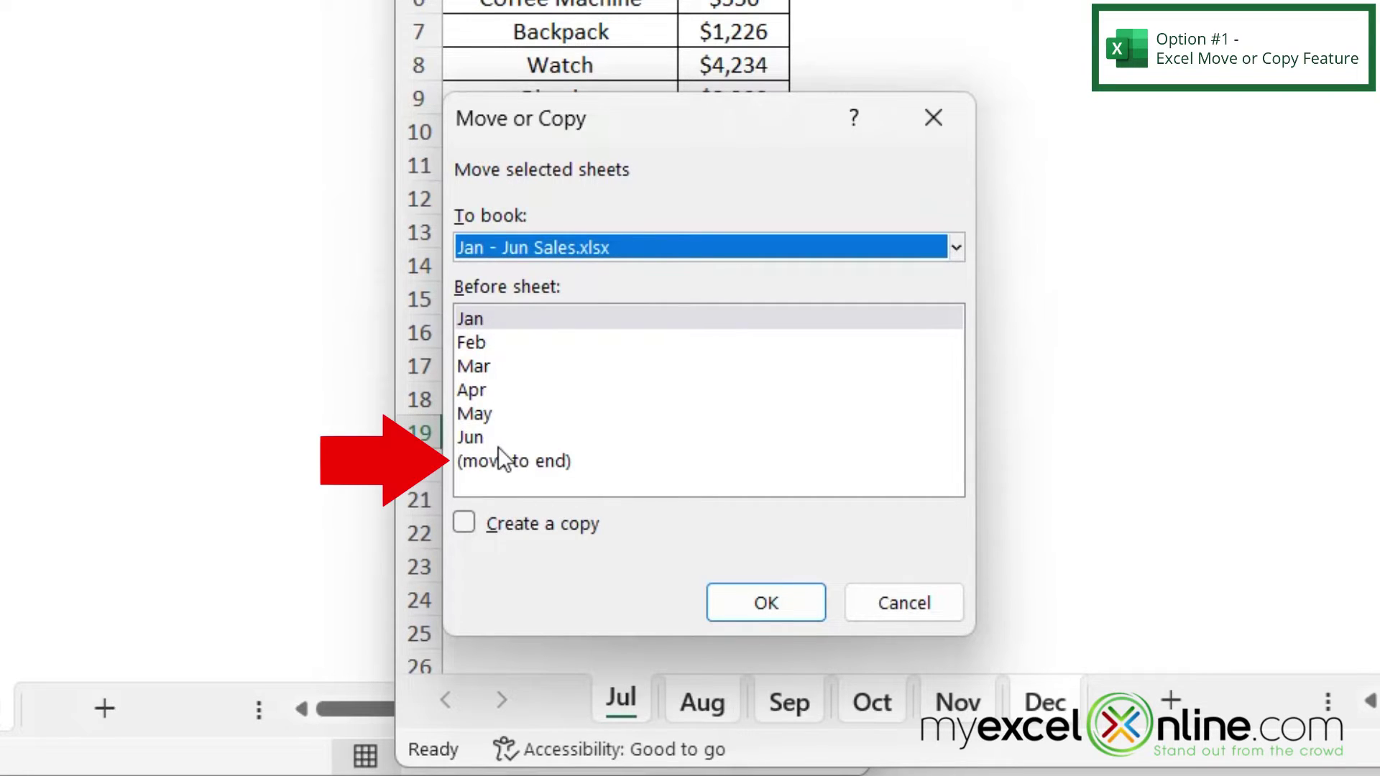
pyautogui.click(486, 461)
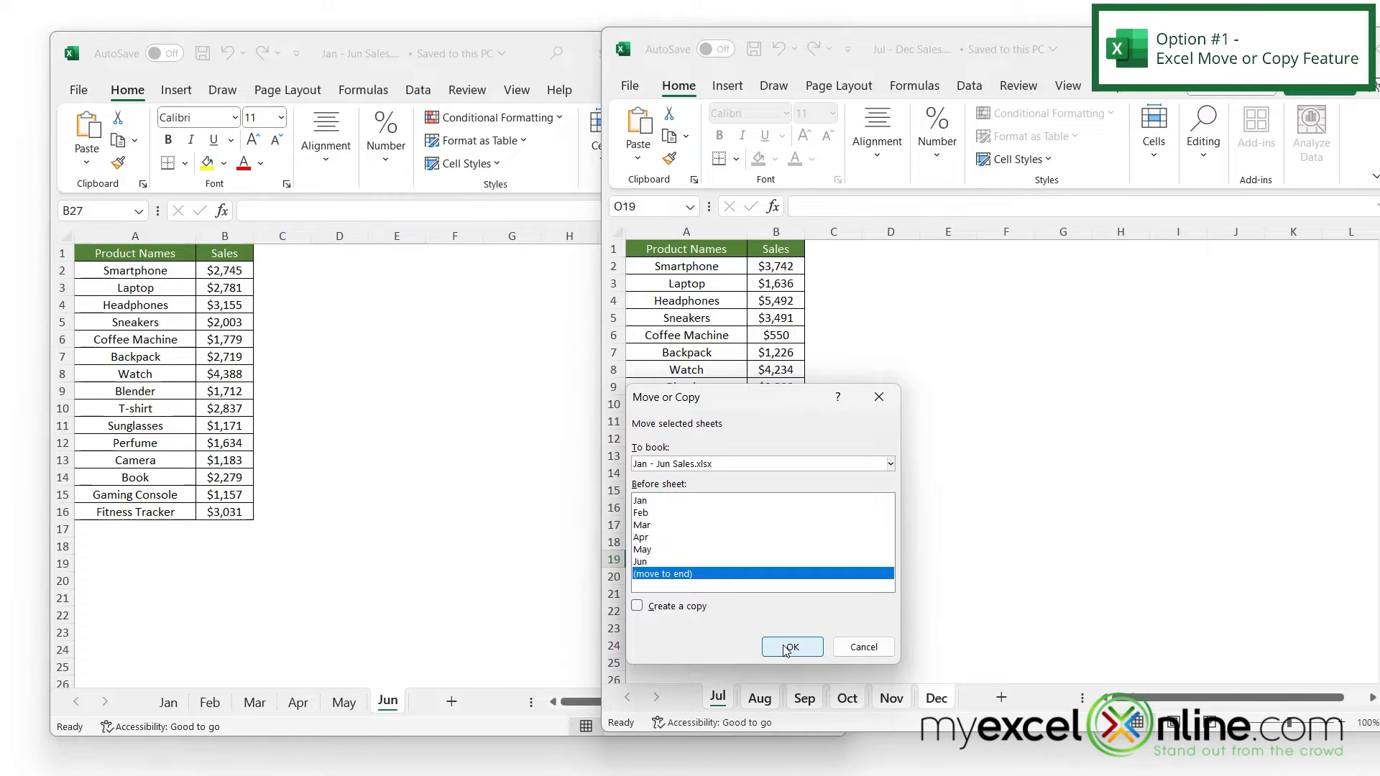
pyautogui.click(791, 647)
# Maximize Jan - Jun Sales and check the Jul sheet's Smartphone, Laptop, Headphones and Backpack entries.
pyautogui.click(781, 53)
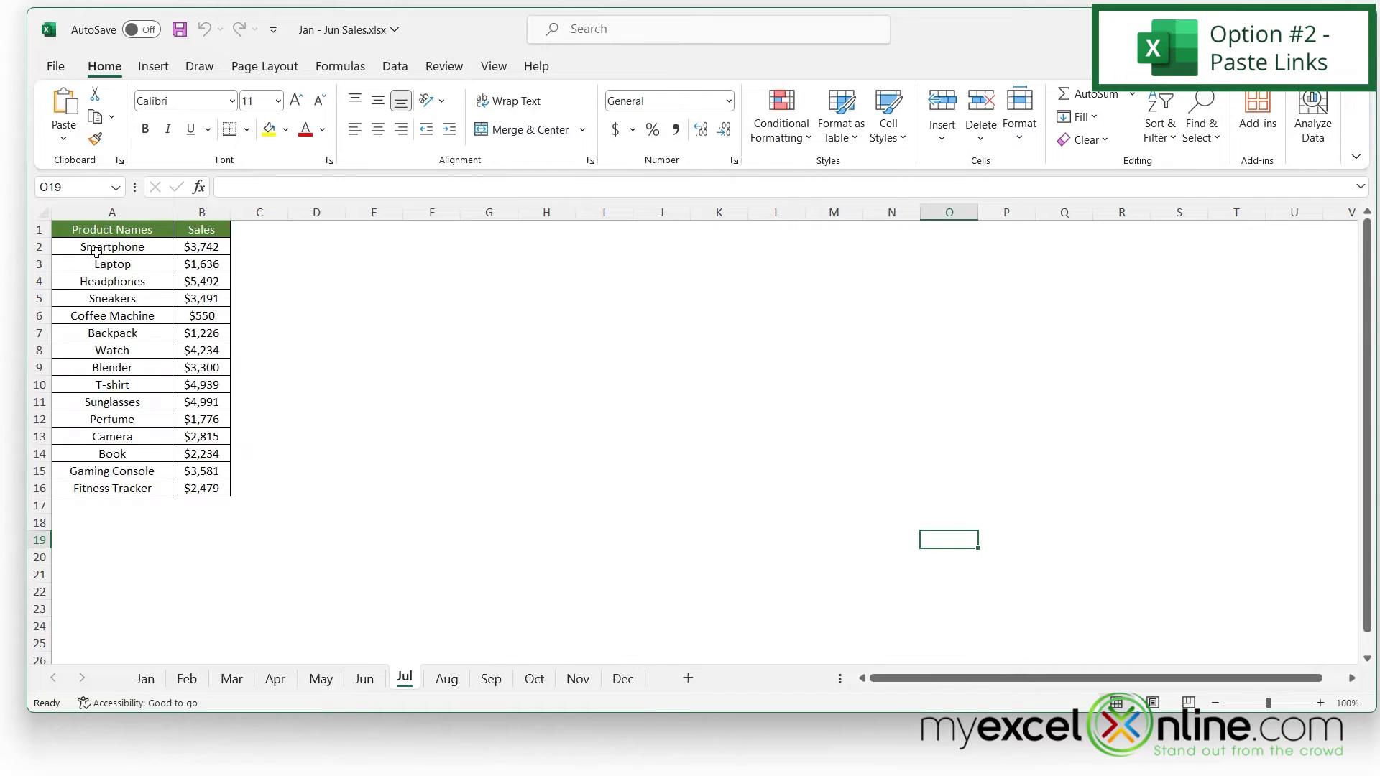
pyautogui.click(95, 249)
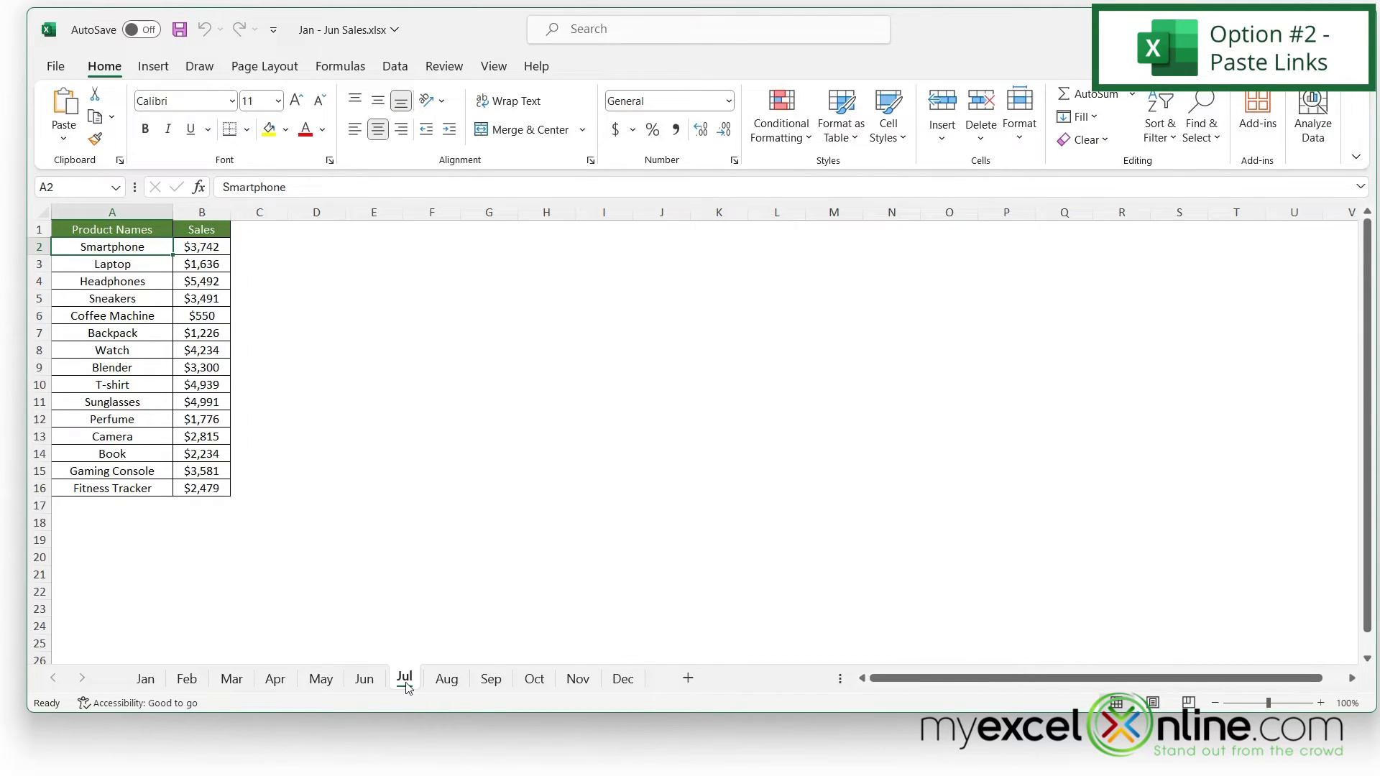
pyautogui.click(114, 264)
pyautogui.click(198, 286)
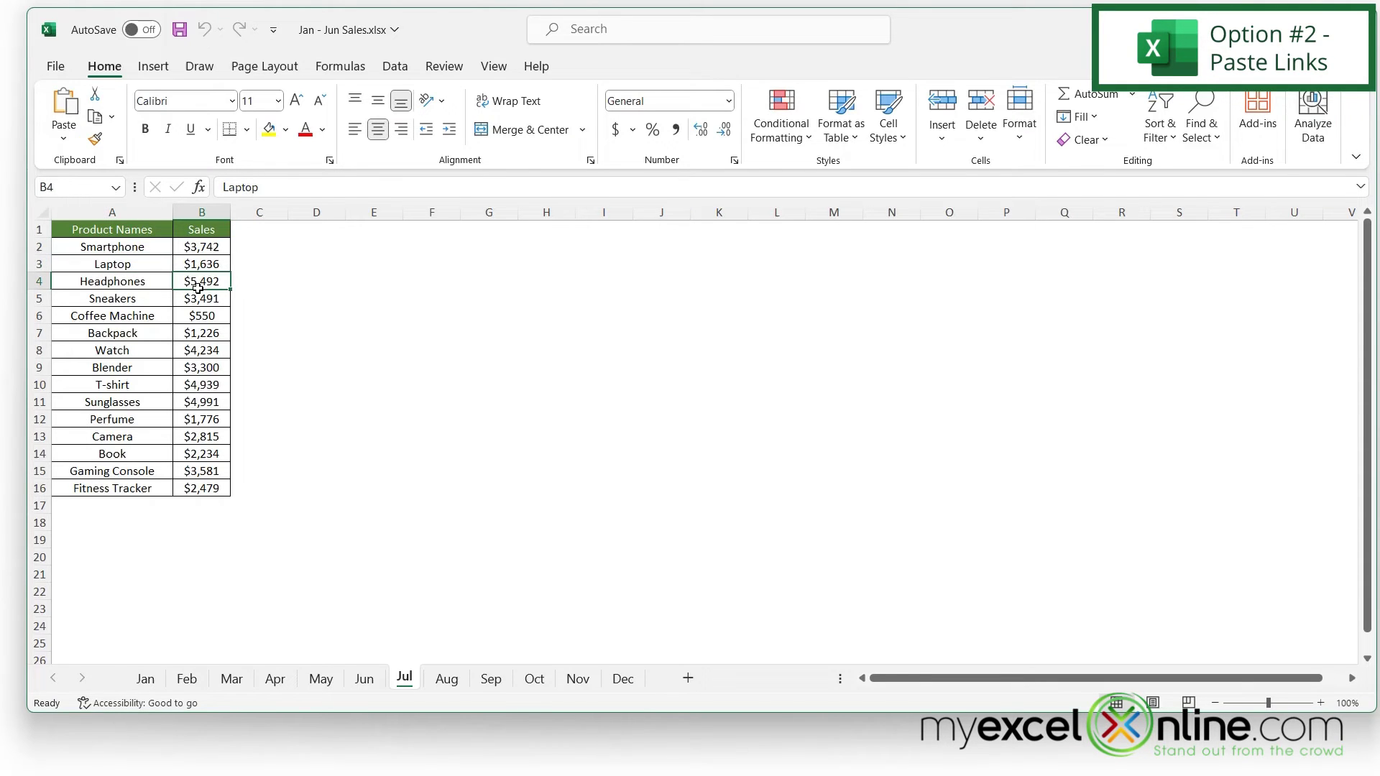
pyautogui.click(135, 329)
# Review the Aug sheet's Headphones entry and its August sales in B4.
pyautogui.click(447, 679)
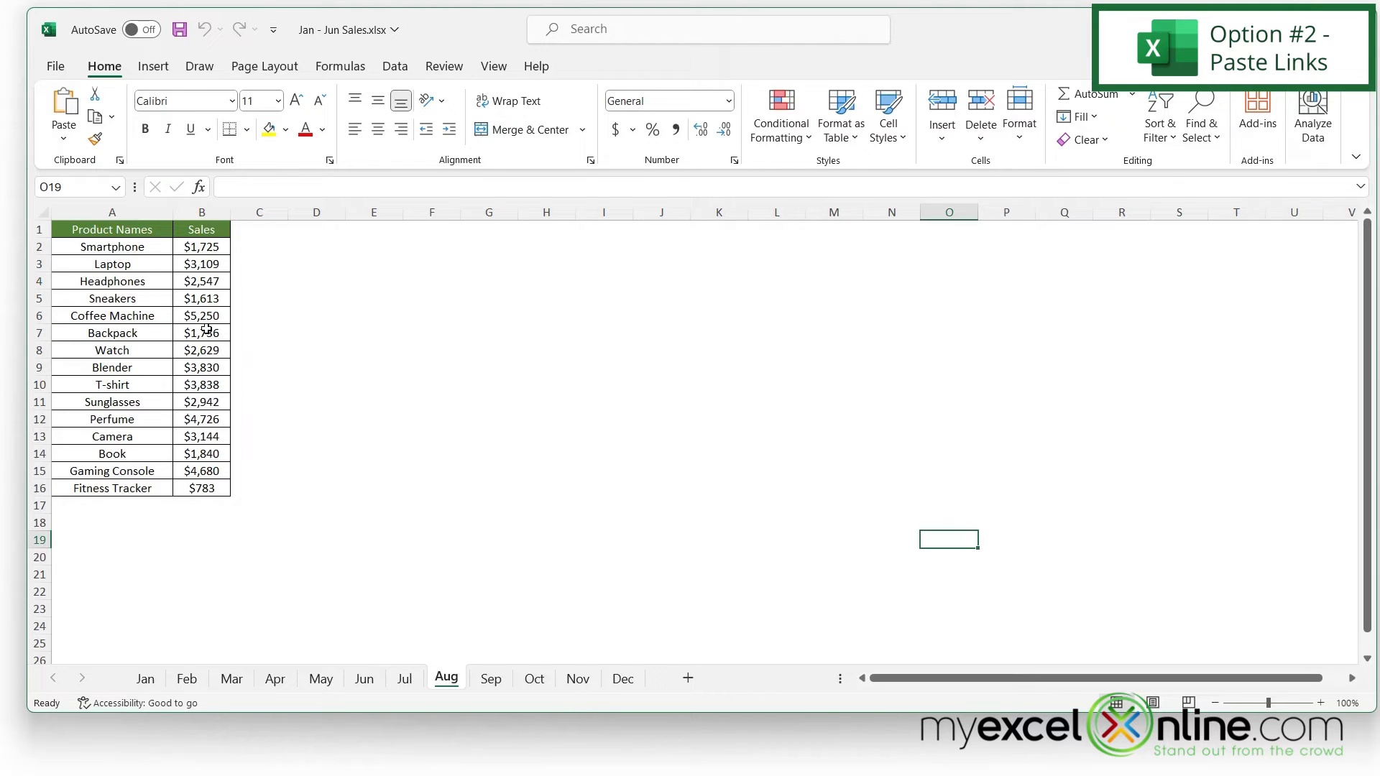
pyautogui.click(137, 276)
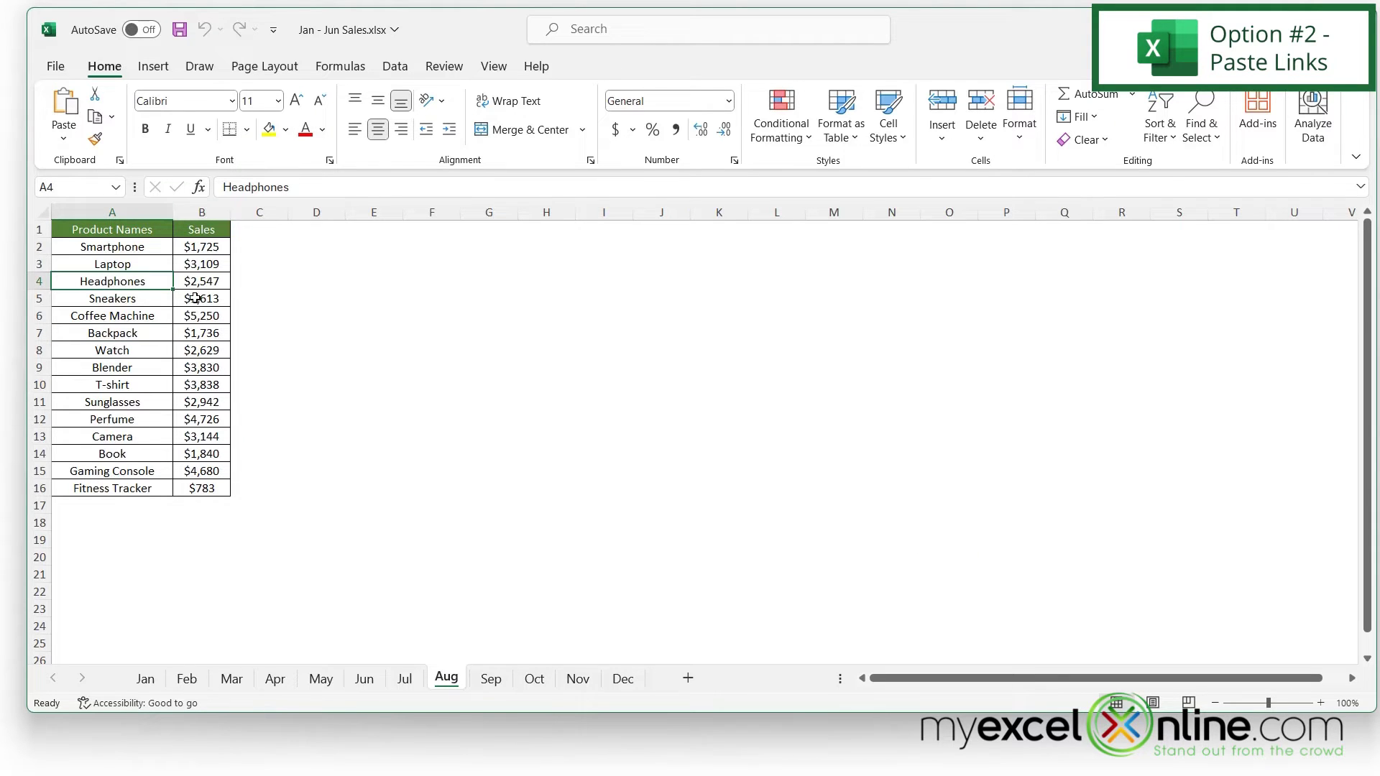
pyautogui.click(182, 282)
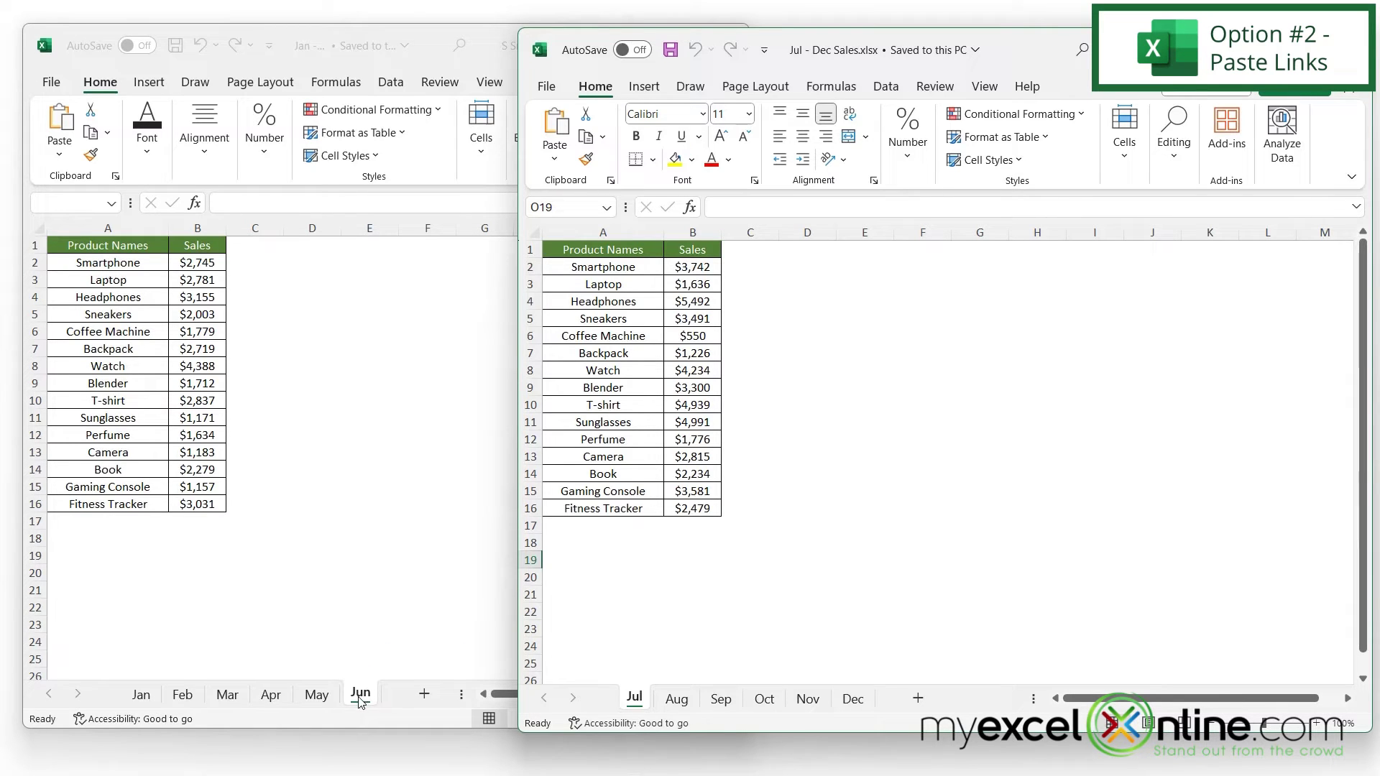
# Add a new blank sheet after Jun in Jan - Jun Sales and name it 'Jul'.
pyautogui.click(424, 695)
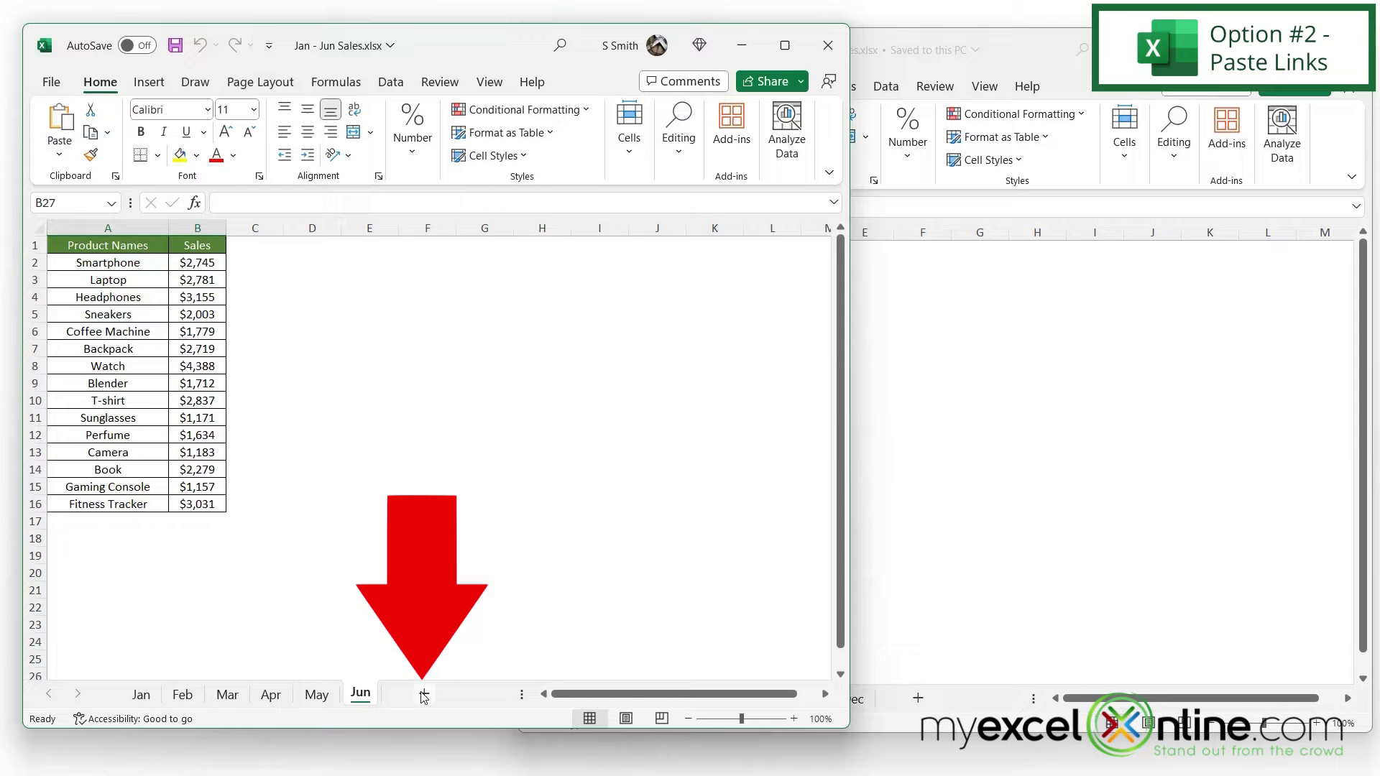
pyautogui.click(424, 695)
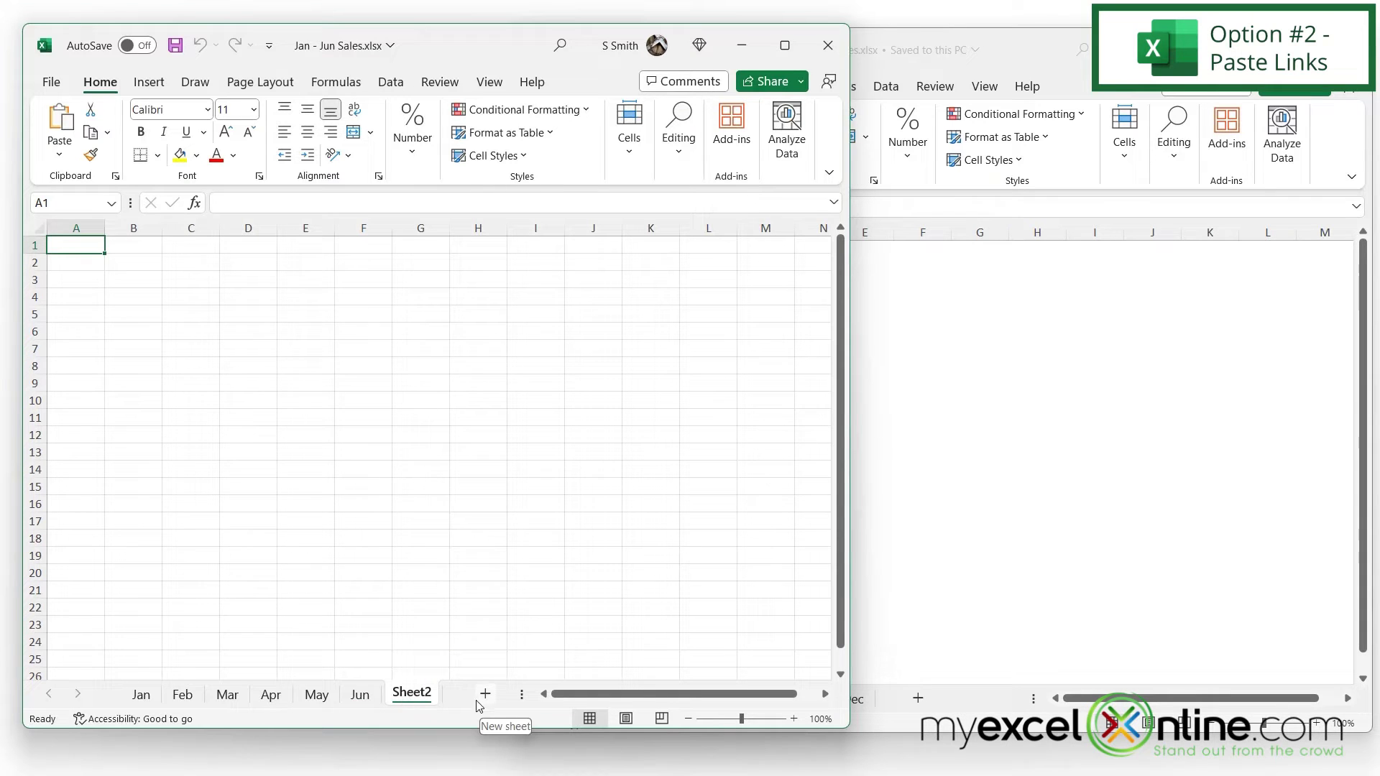
pyautogui.doubleClick(411, 692)
pyautogui.write('J')
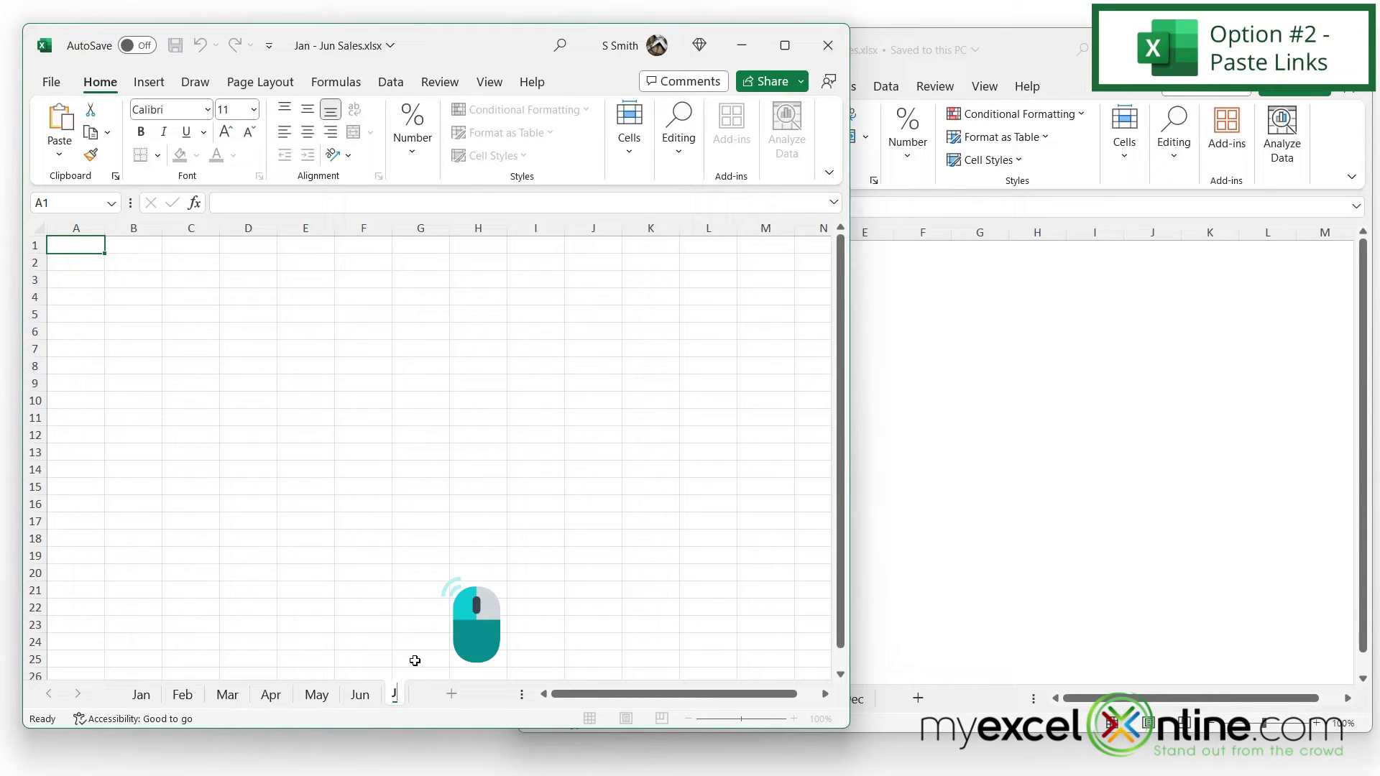
pyautogui.write('ul')
pyautogui.press('Return')
# Select and copy the whole Jul sales table in the Jul - Dec Sales workbook.
pyautogui.click(1038, 45)
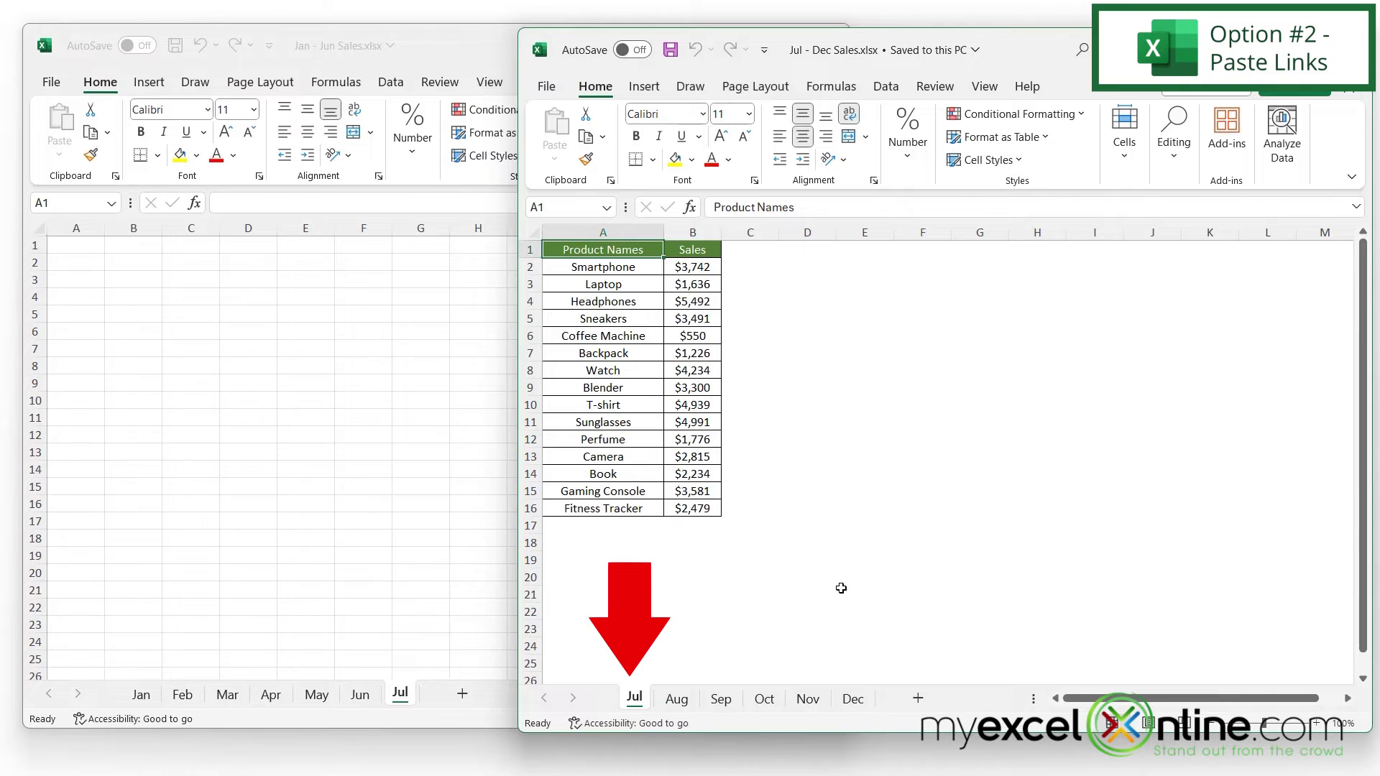
pyautogui.hotkey('ctrl', 'a')
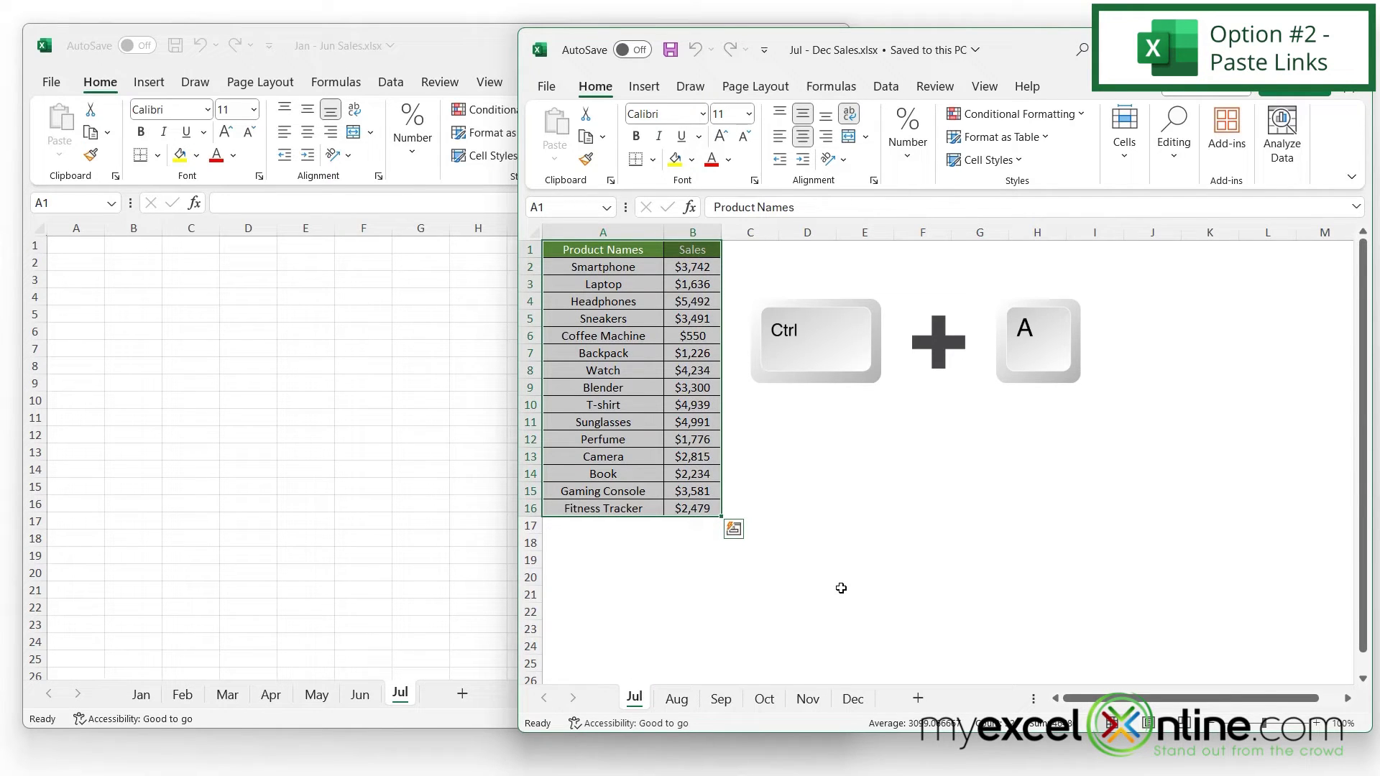
pyautogui.hotkey('ctrl', 'c')
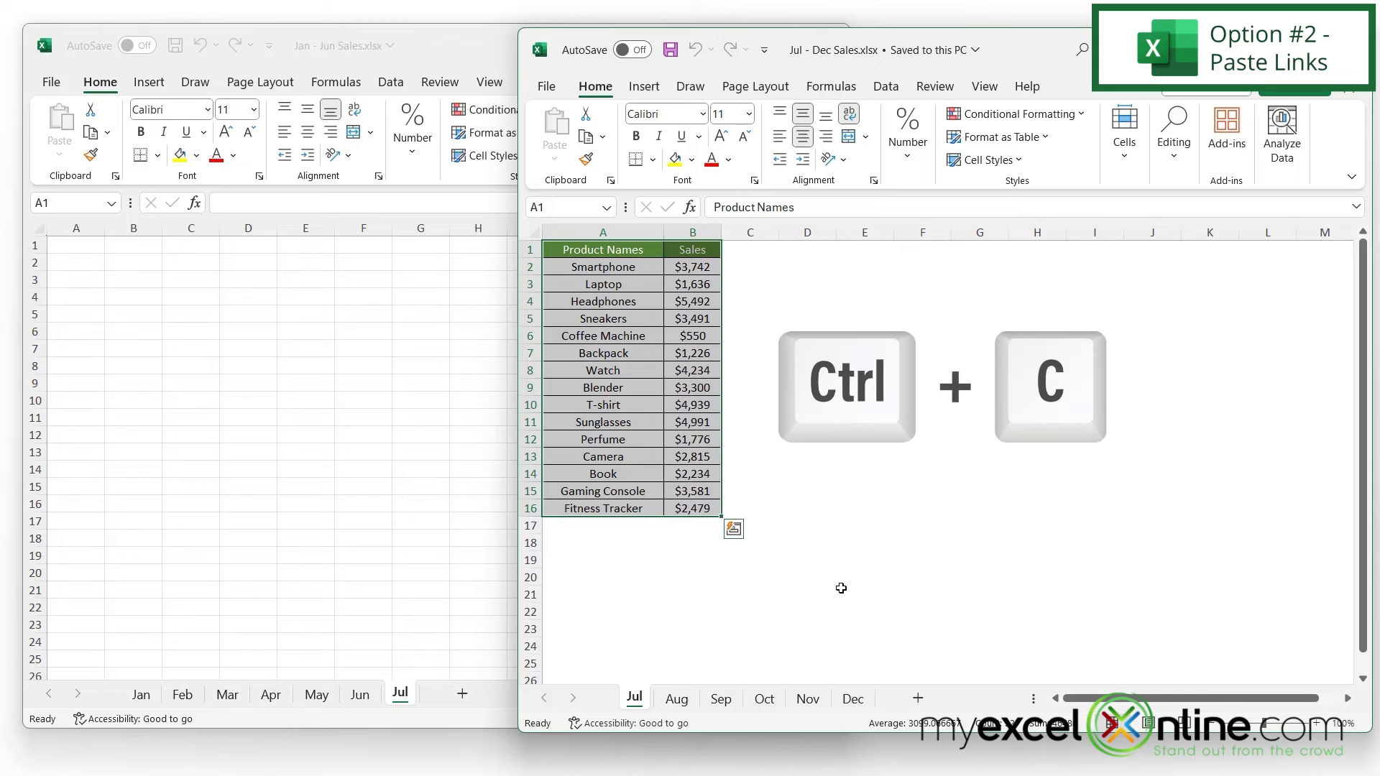
pyautogui.hotkey('ctrl', 'c')
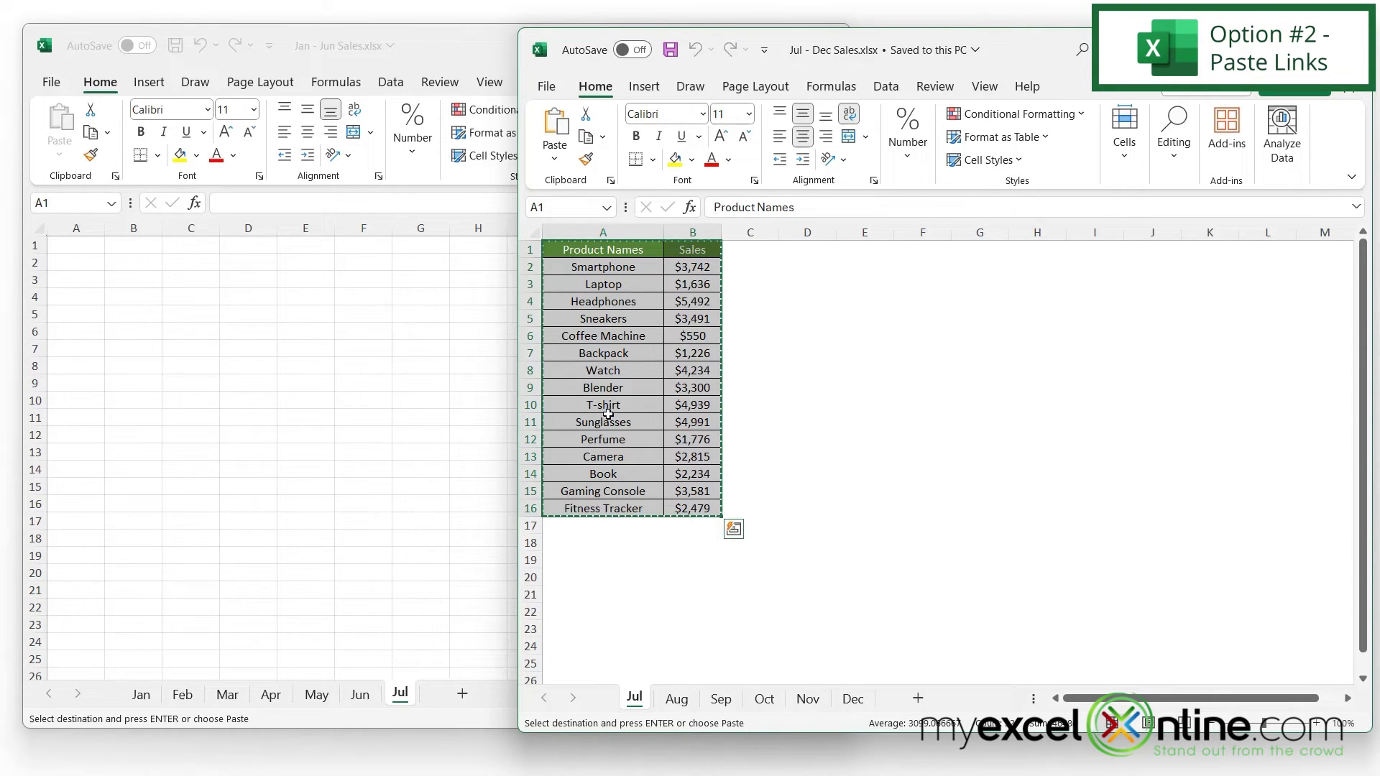
# Paste the copied Jul table as links onto the Jan - Jun Sales Jul sheet.
pyautogui.click(444, 34)
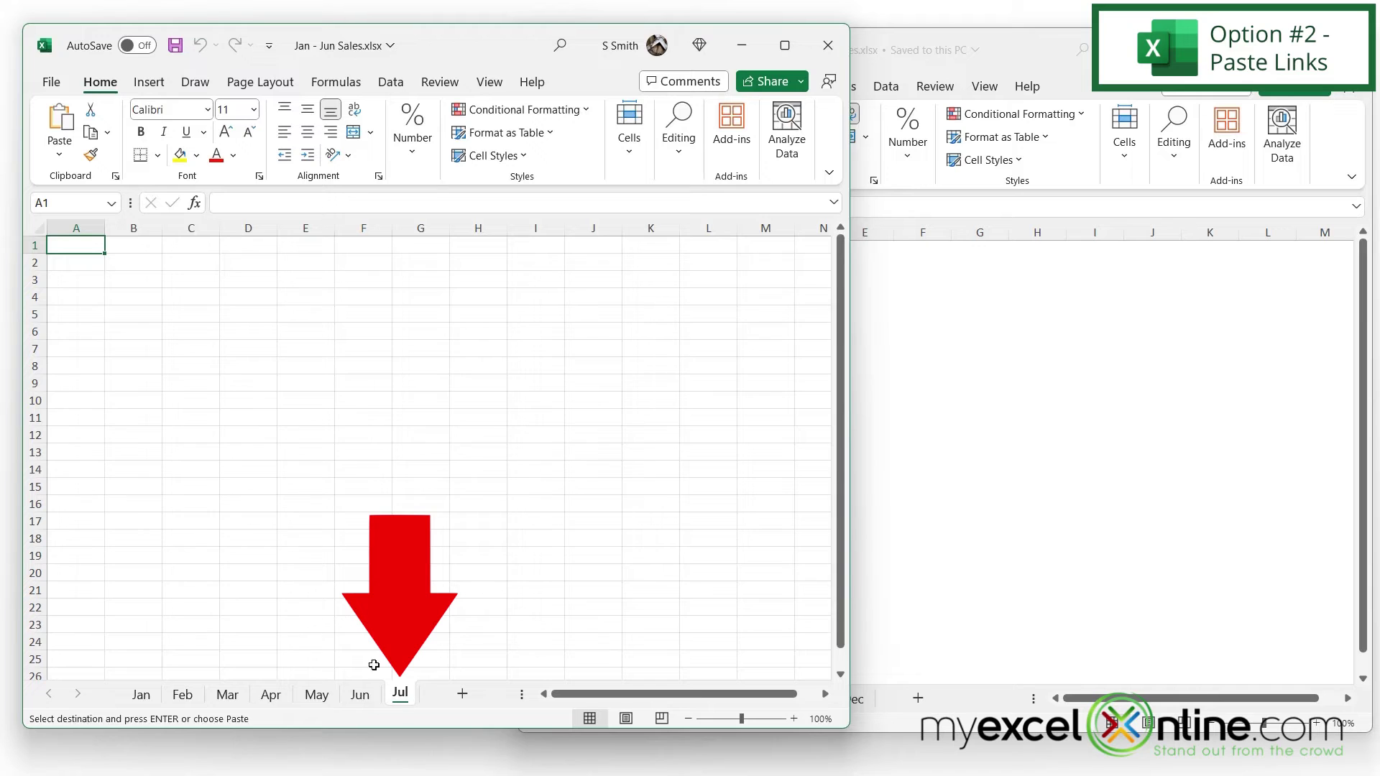
pyautogui.click(59, 157)
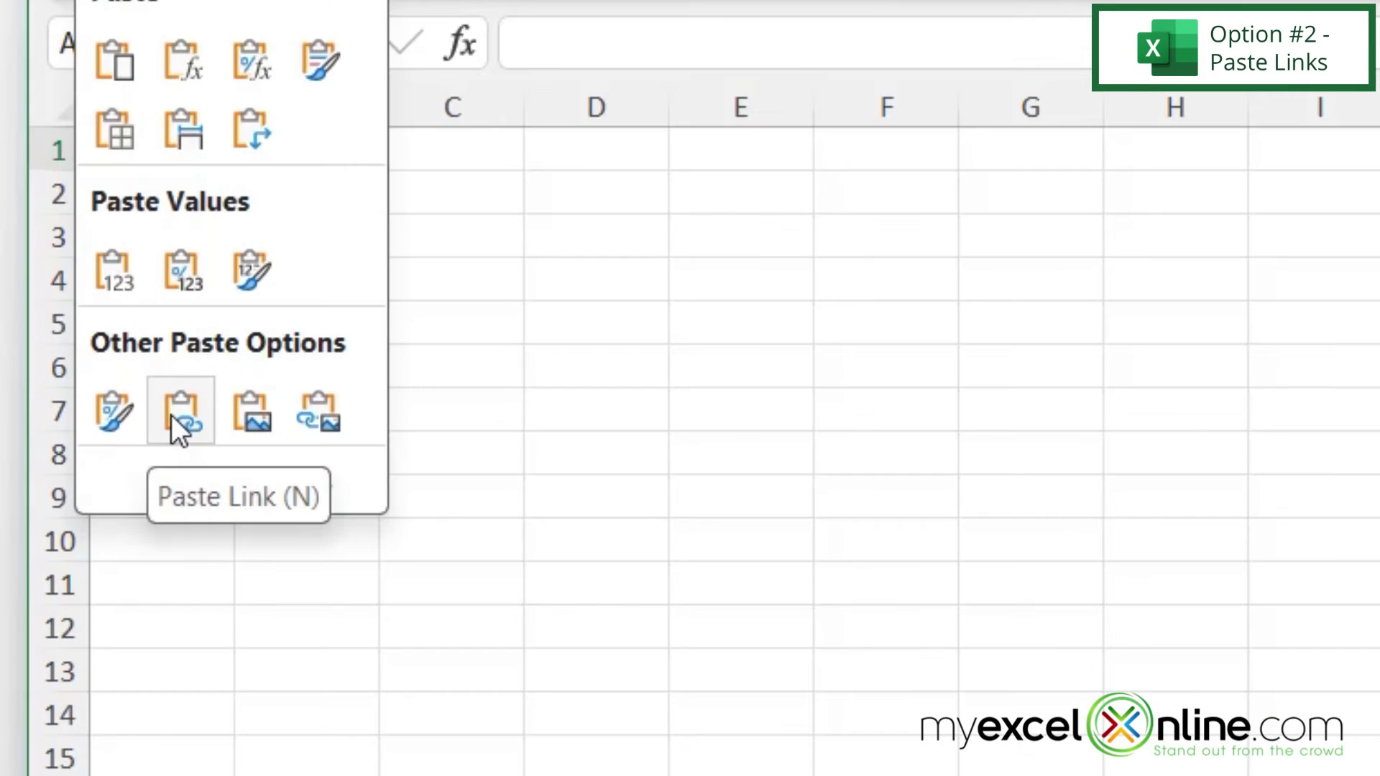
pyautogui.moveTo(171, 416)
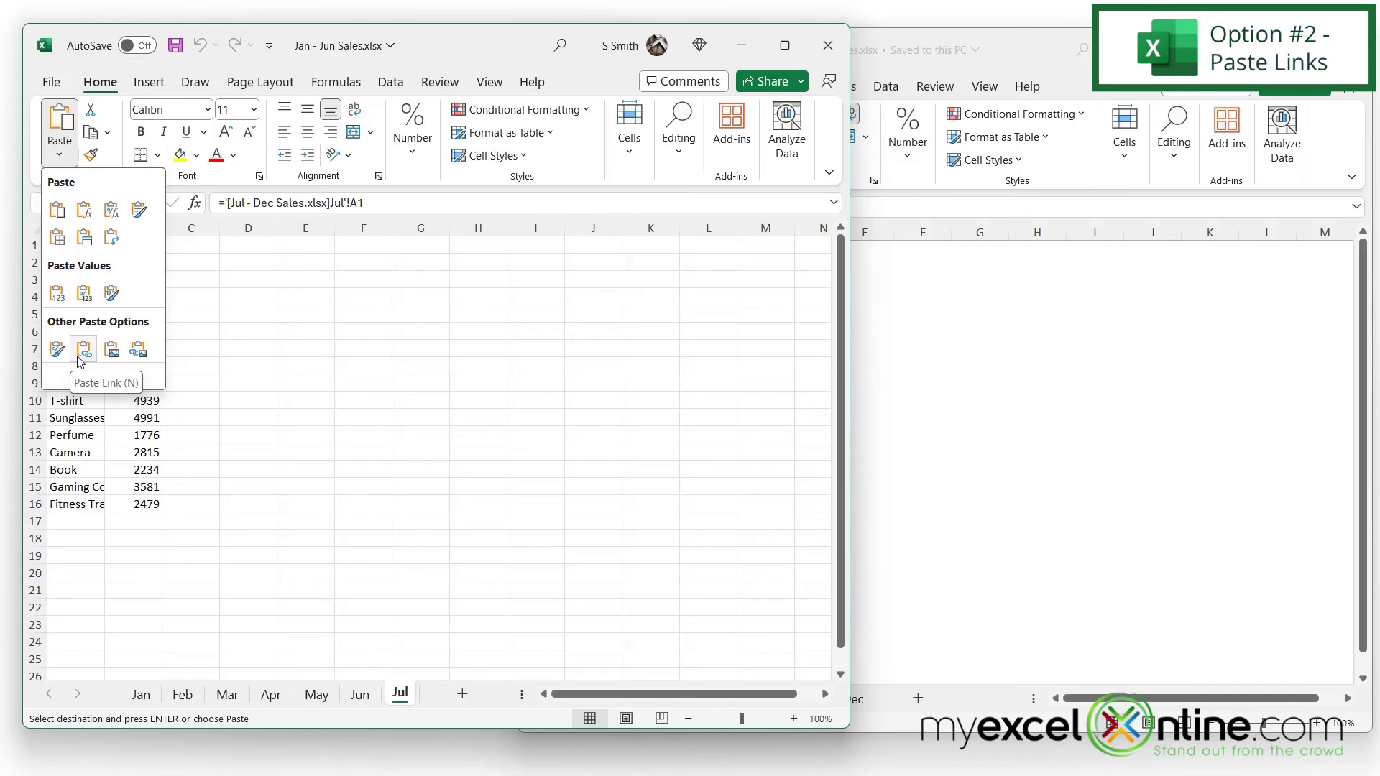
pyautogui.click(81, 356)
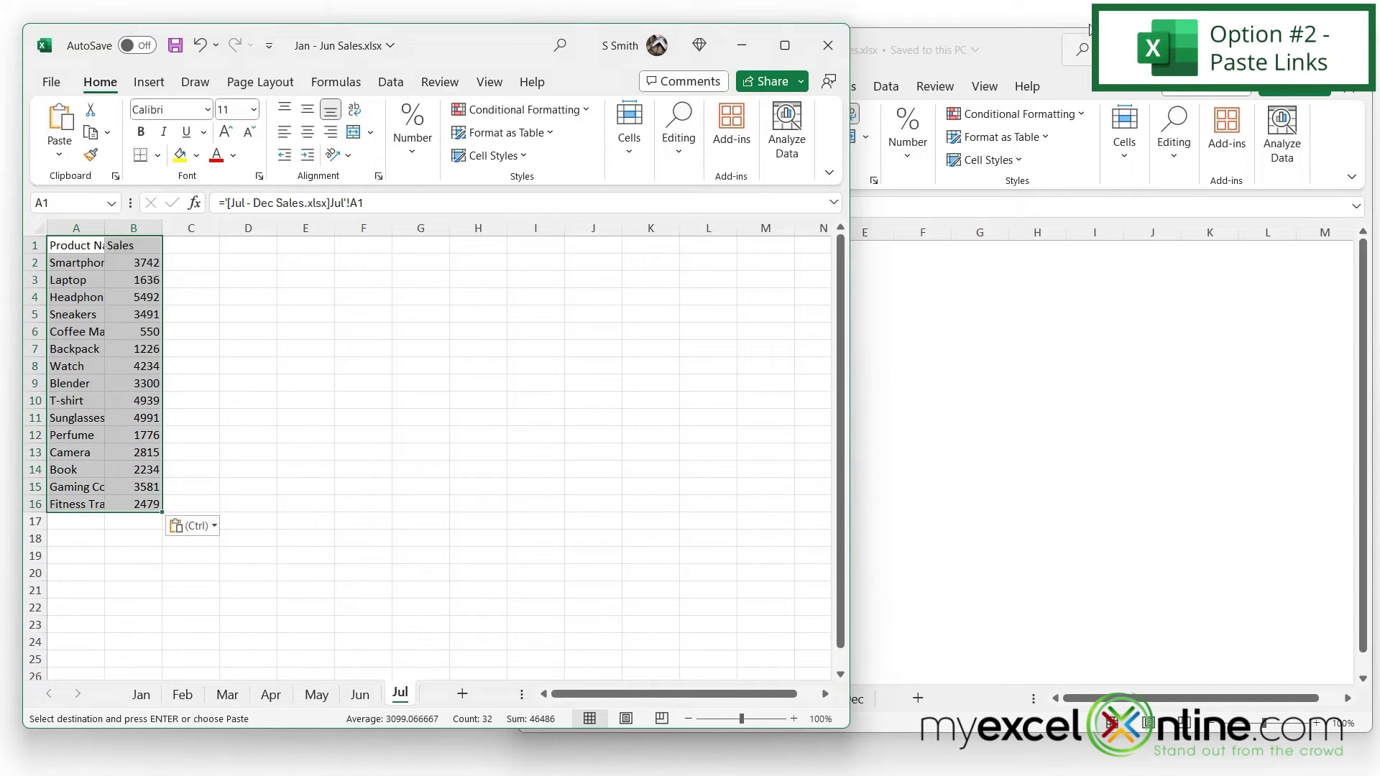
# Change the Smartphone sales in B2 of Jul - Dec Sales to 4000.
pyautogui.click(1023, 47)
pyautogui.click(686, 268)
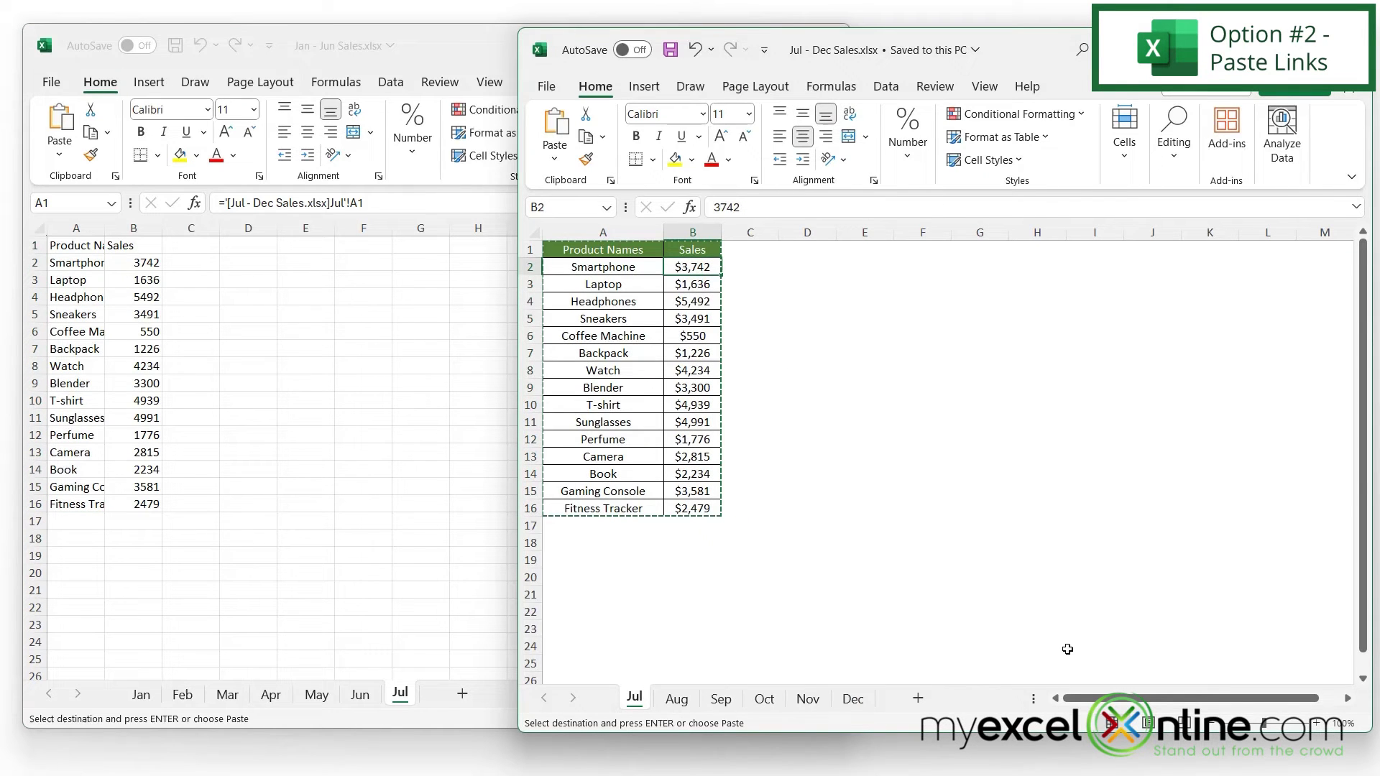
pyautogui.write('4000')
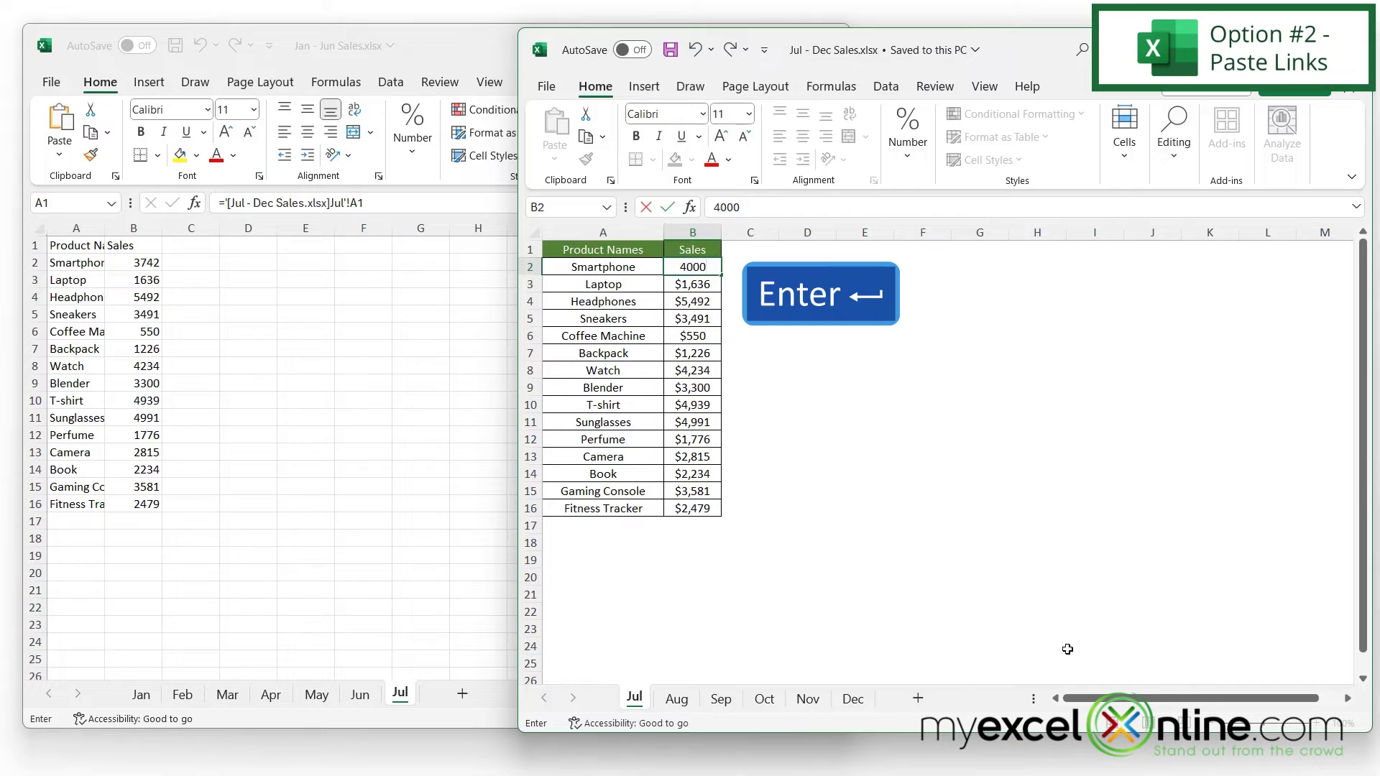
pyautogui.press('Return')
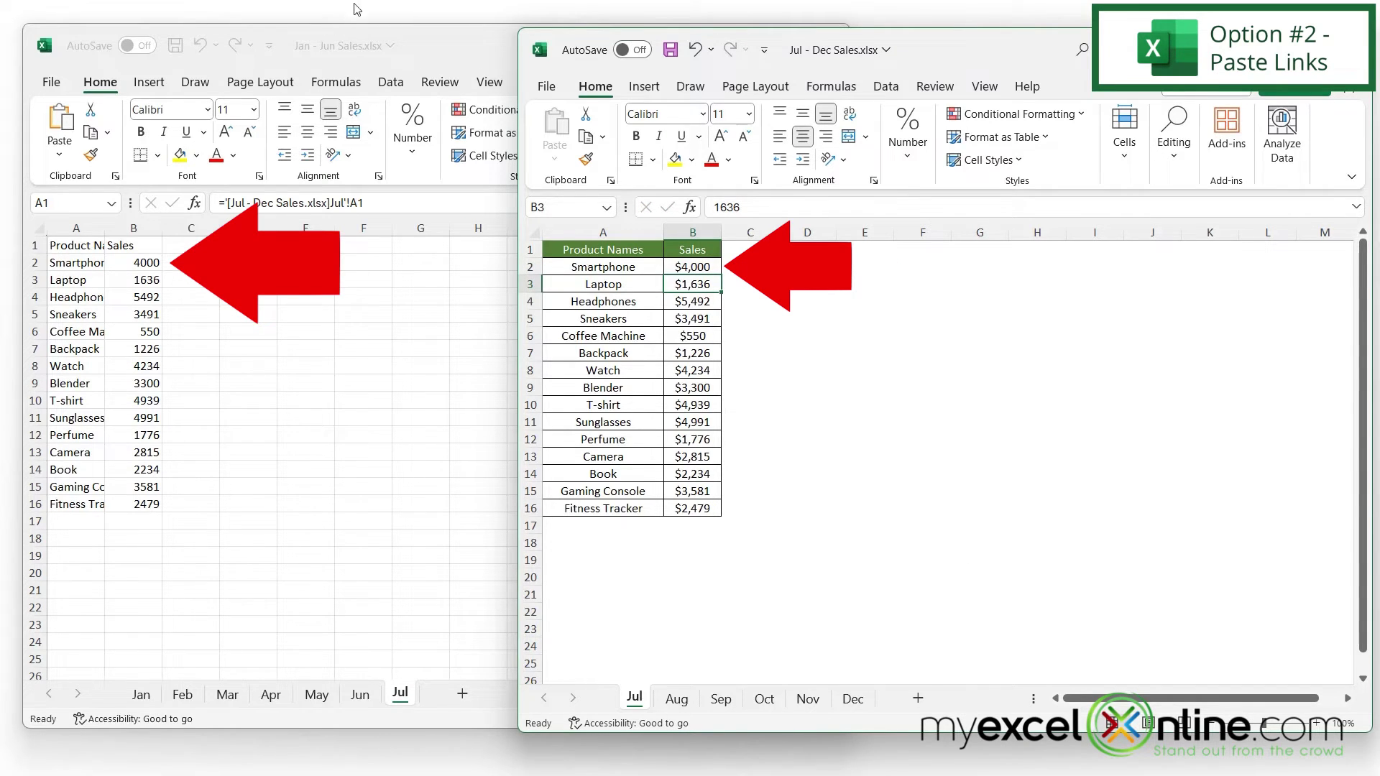
pyautogui.click(445, 43)
# Format Painter the source Jul table's header, borders and dollar format onto Jan–Jun Jul A1:B16.
pyautogui.hotkey('ctrl', 'a')
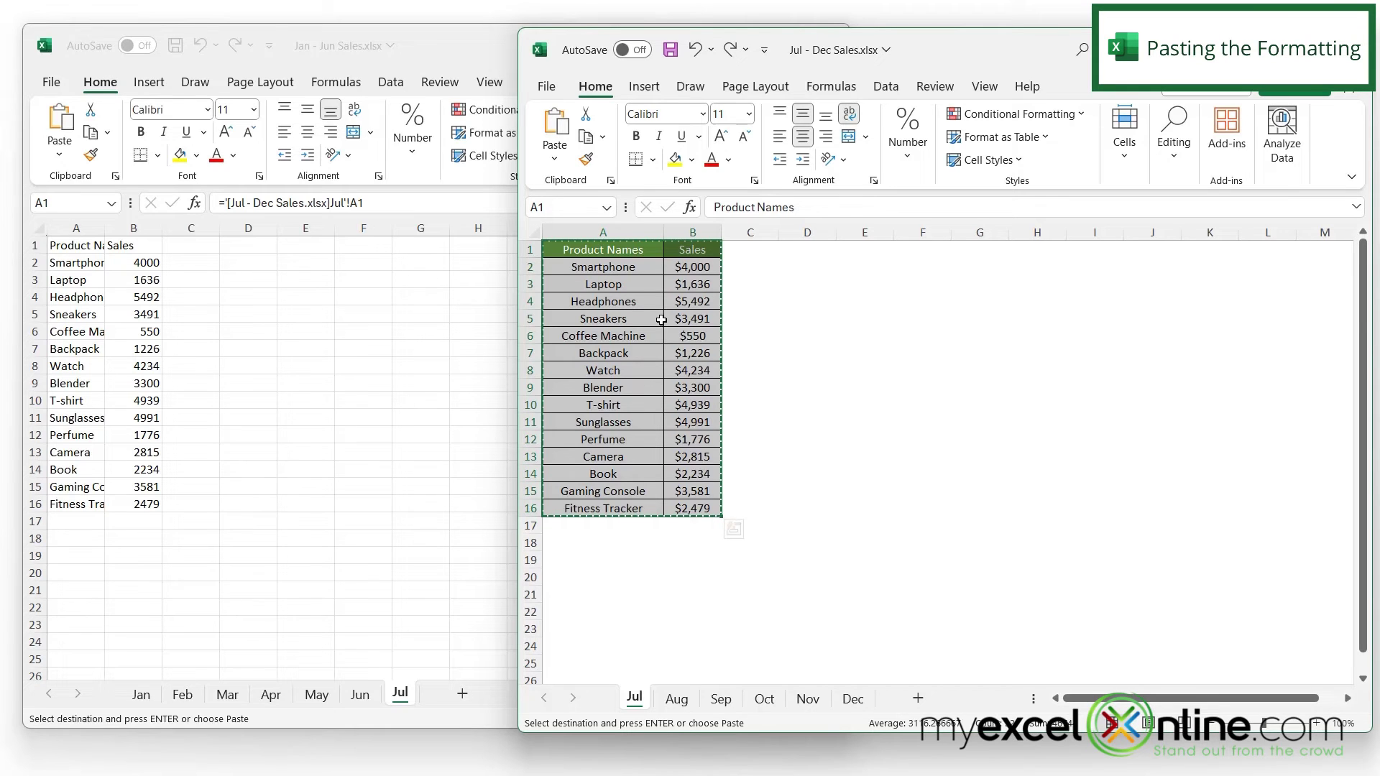
pyautogui.click(568, 246)
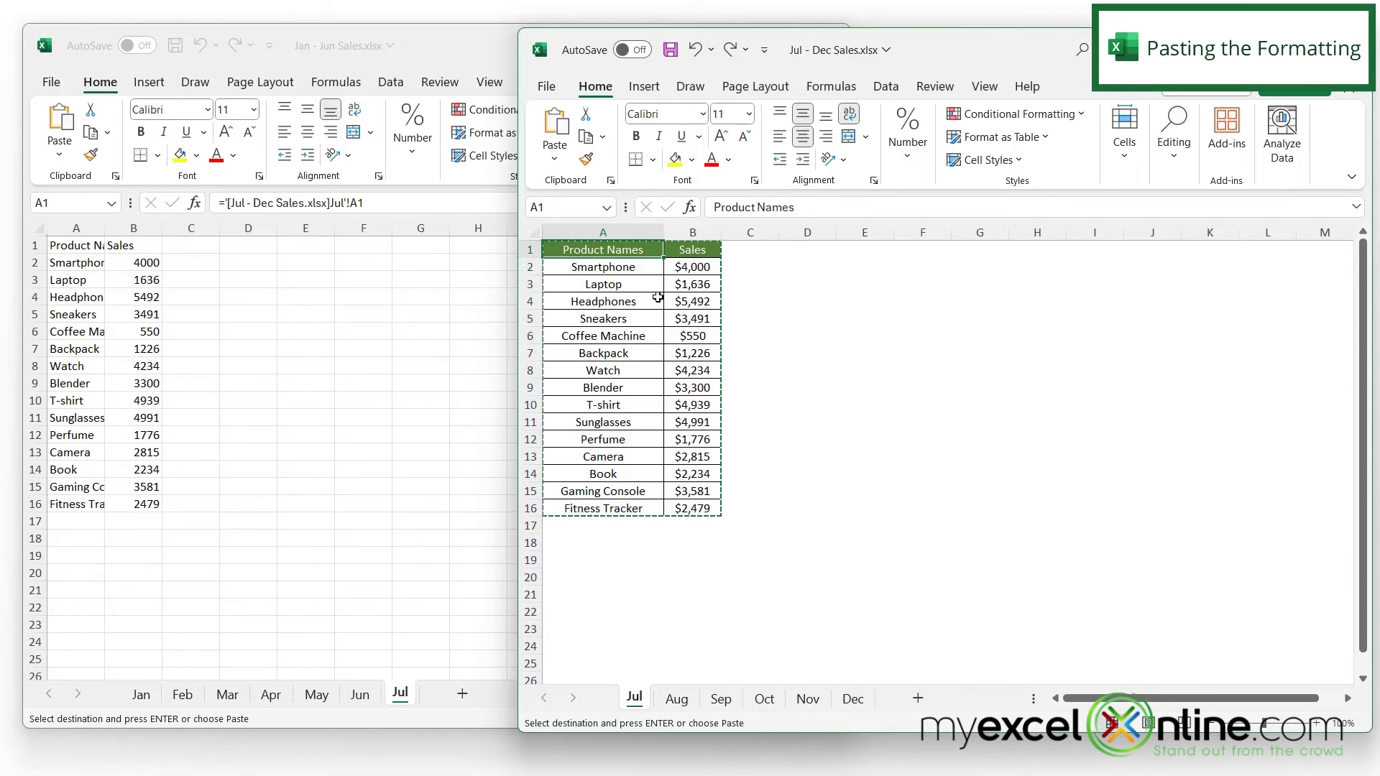
pyautogui.hotkey('ctrl', 'a')
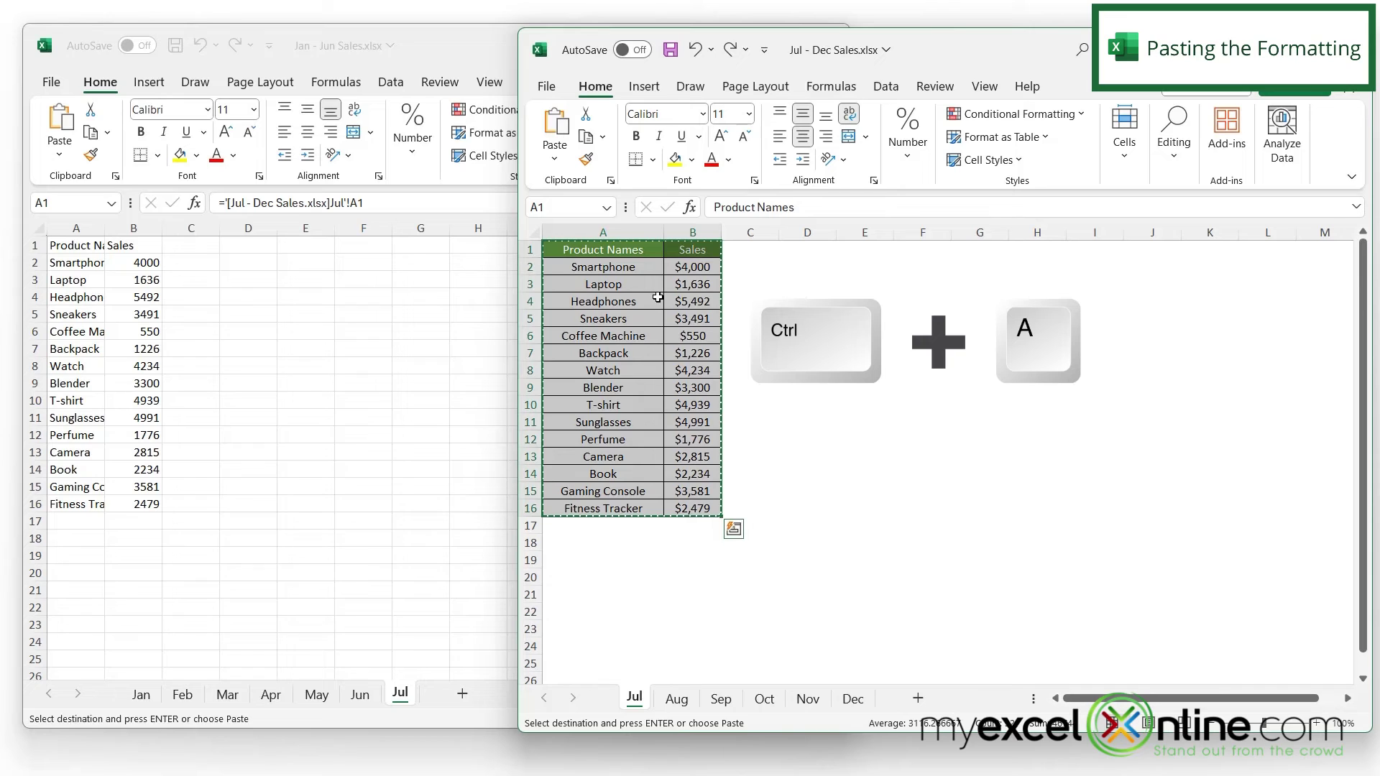
pyautogui.click(586, 161)
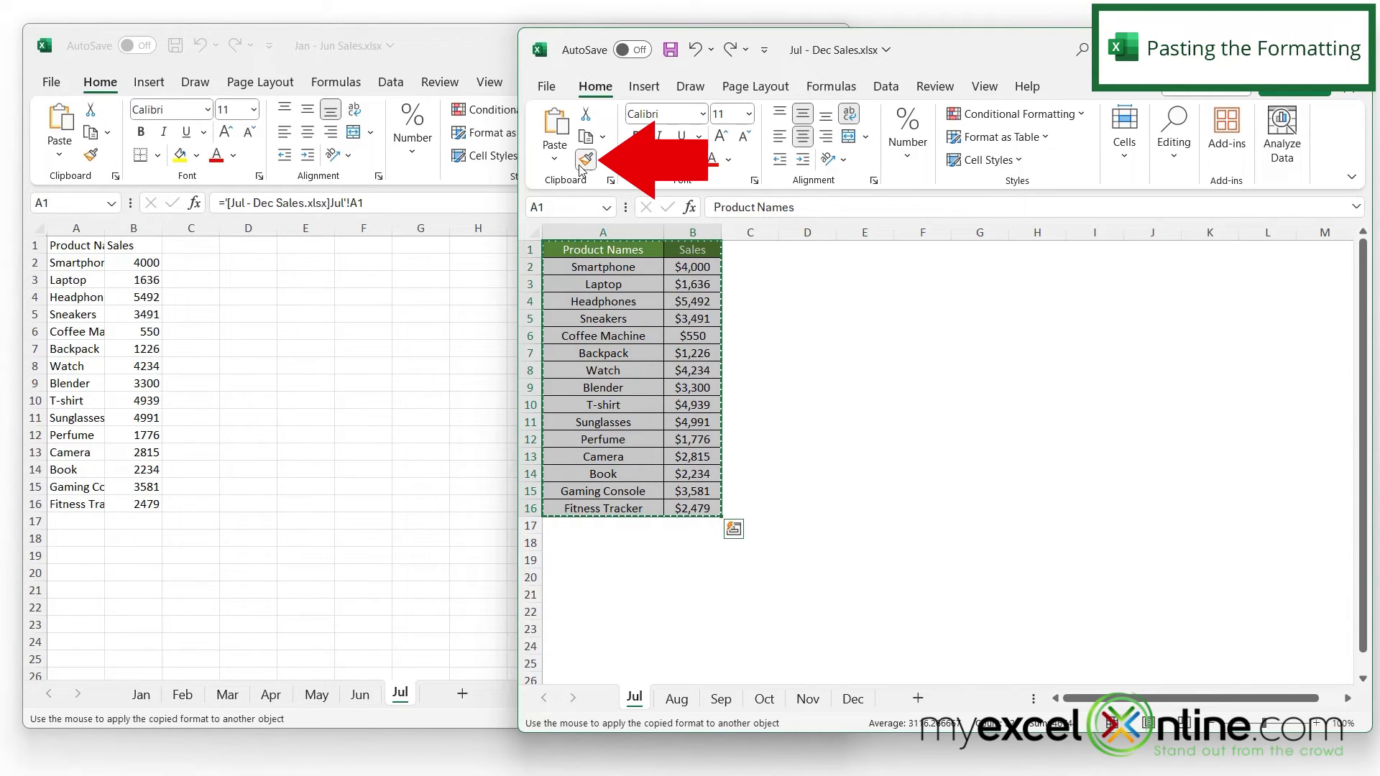
pyautogui.click(60, 251)
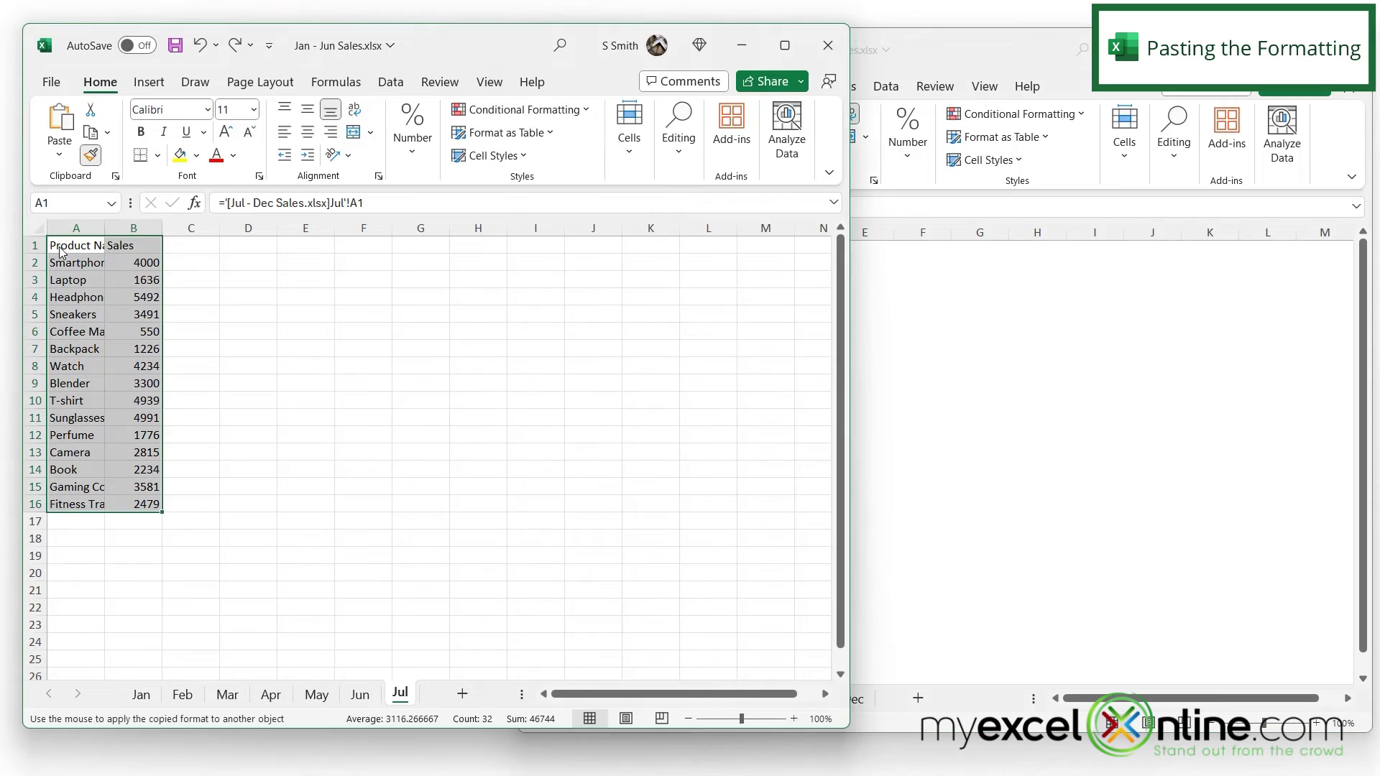
pyautogui.moveTo(59, 252)
pyautogui.mouseDown()
pyautogui.moveTo(148, 338)
pyautogui.moveTo(149, 512)
pyautogui.mouseUp()
pyautogui.click(947, 51)
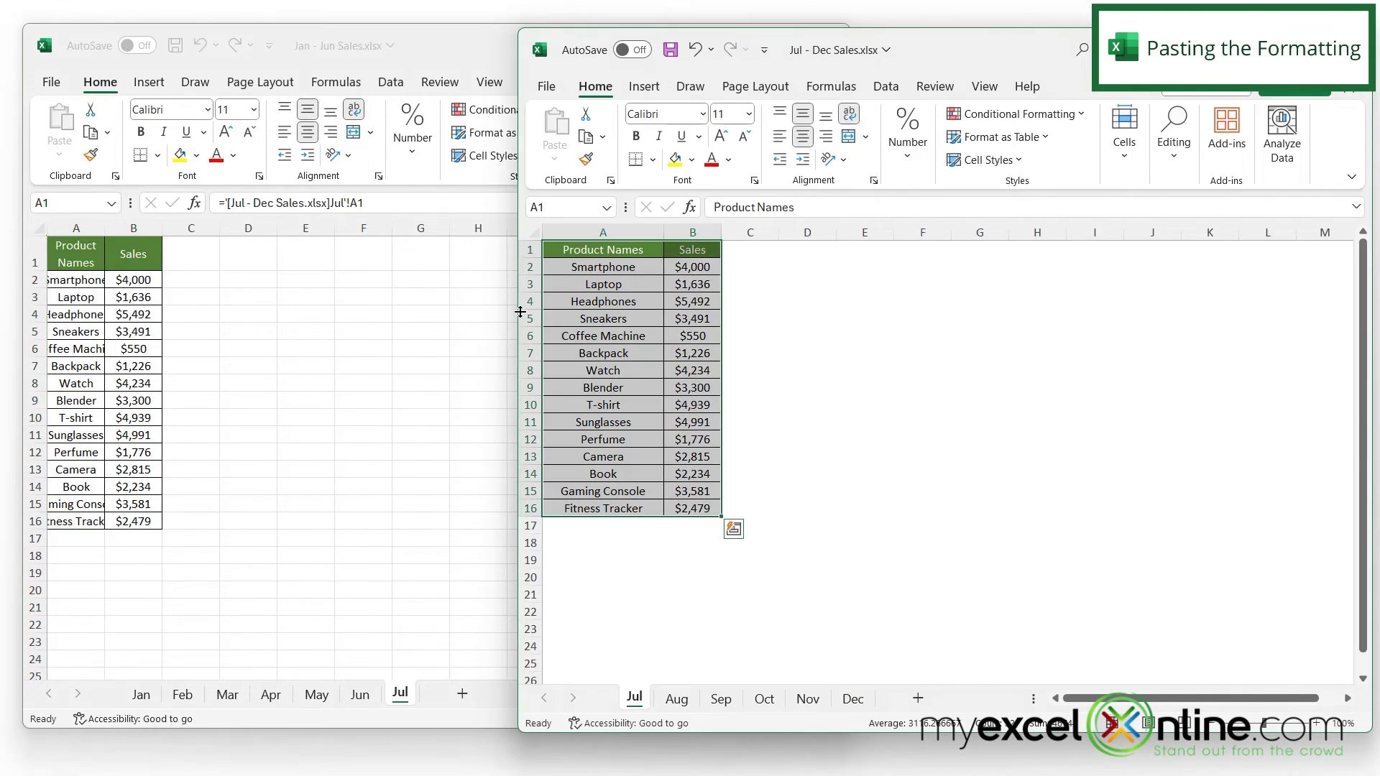